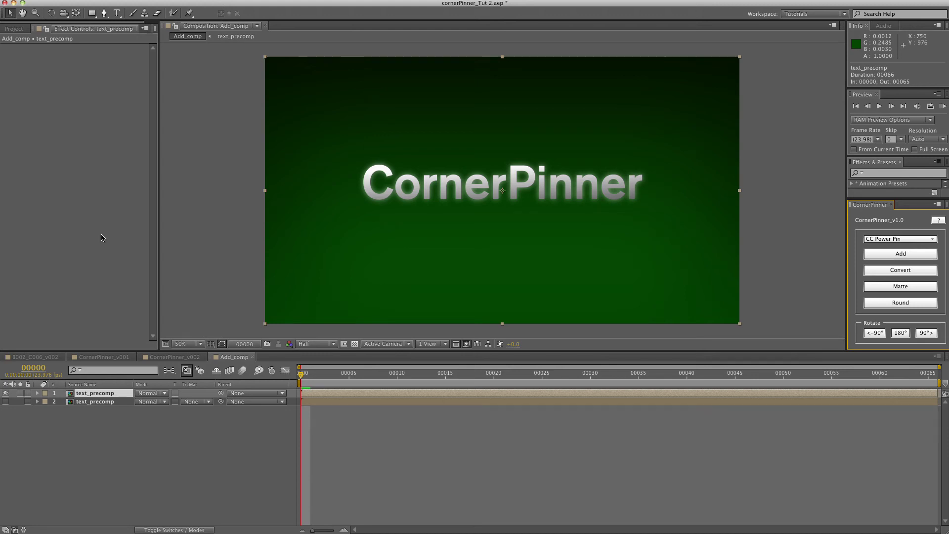
Keep CC Power Pin as the effect type and add a CC Power Pin to the title layer
left_click(912, 240)
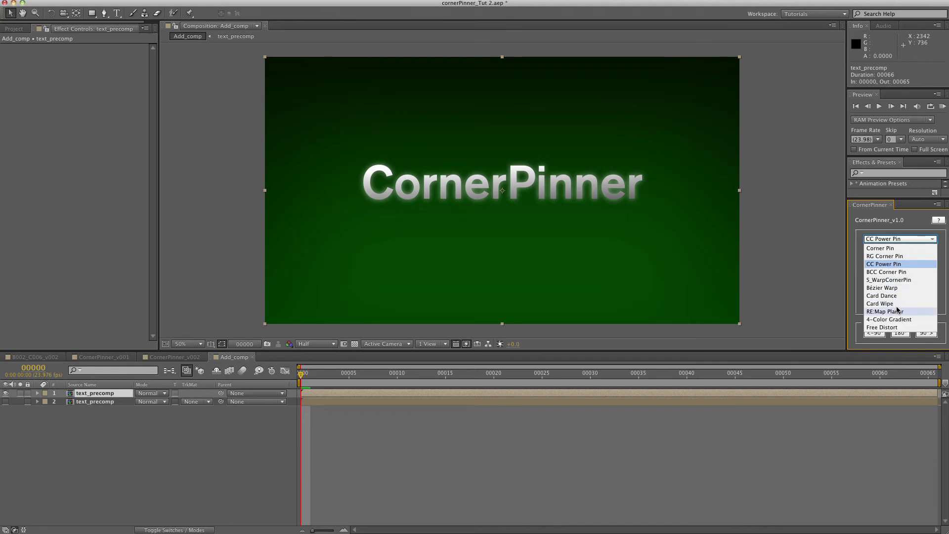
left_click(900, 265)
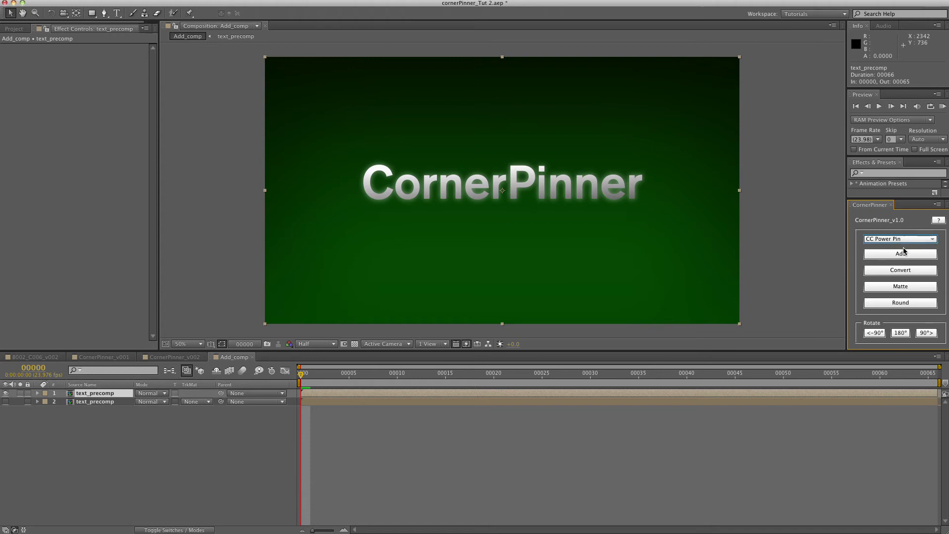
left_click(897, 257)
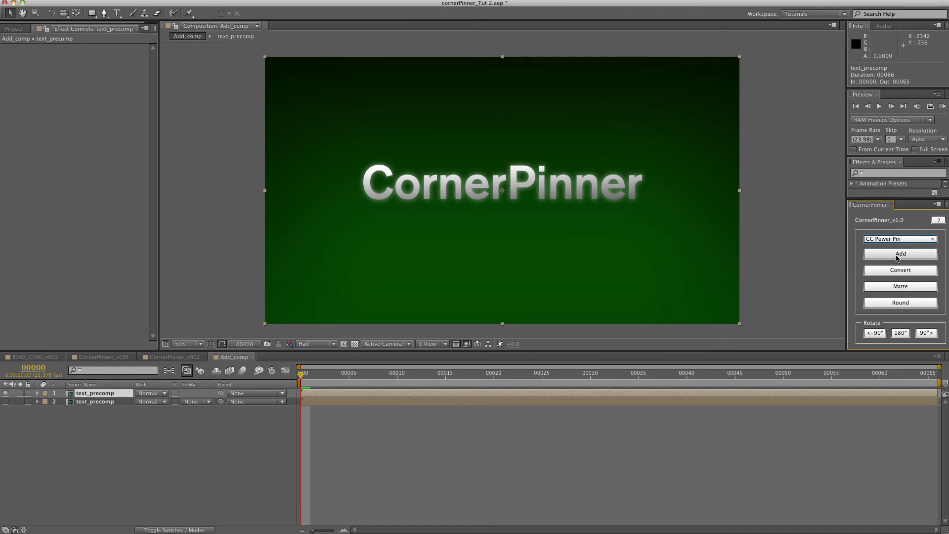
left_click(898, 257)
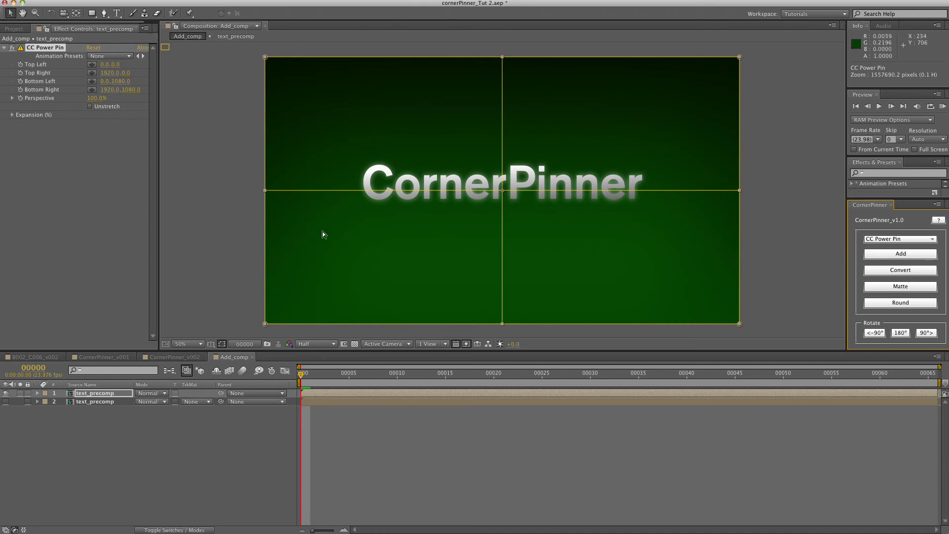
Skew the title's corners into a perspective plane and rotate it 90 degrees, then undo it all
left_click_drag(265, 58, 415, 121)
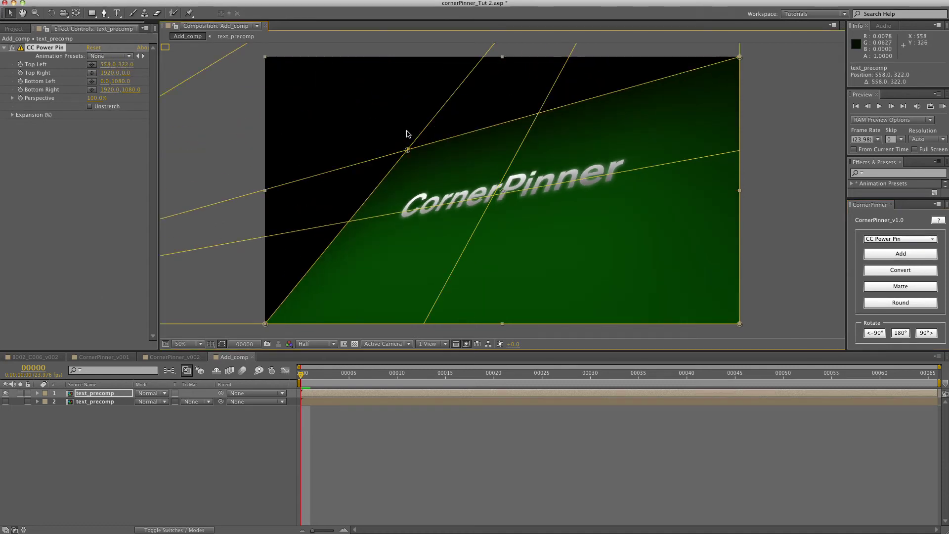
left_click_drag(739, 57, 618, 133)
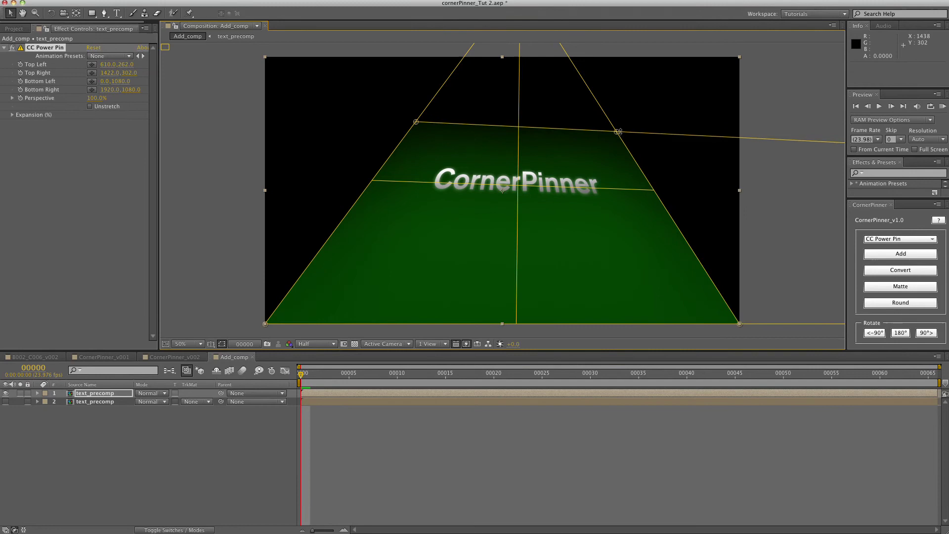
left_click_drag(743, 329, 628, 253)
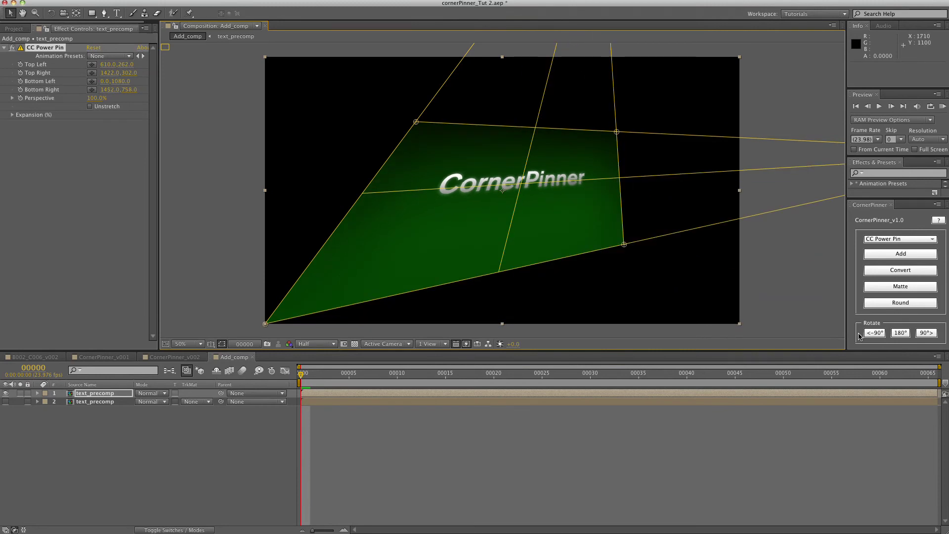
left_click(870, 303)
key("ctrl+z")
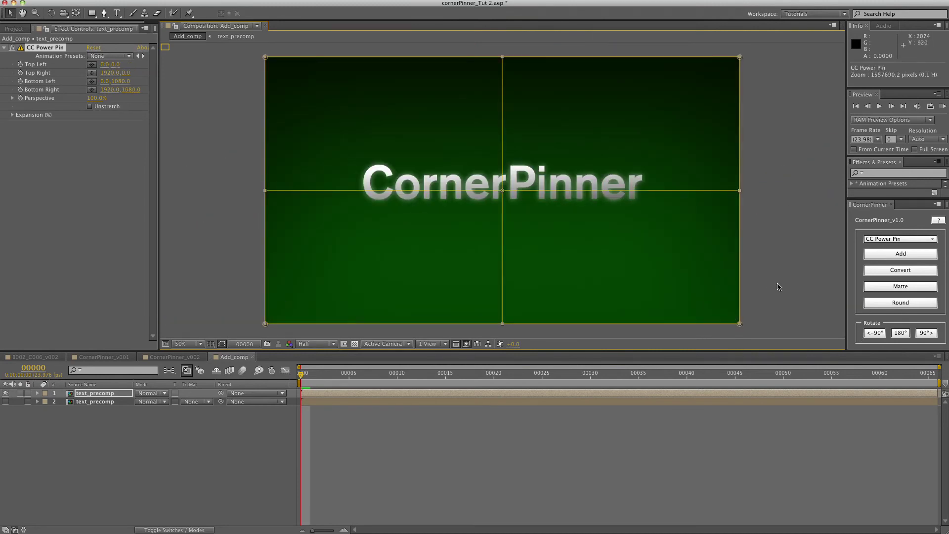
key("ctrl+z")
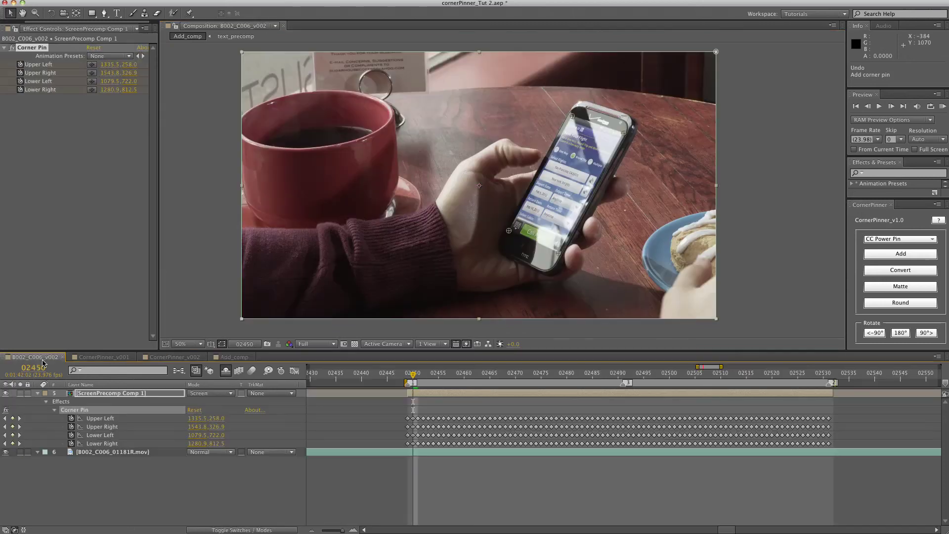
In the B002_C006_v002 phone comp, switch the CornerPinner type from CC Power Pin to RE:Map Planar
left_click(36, 356)
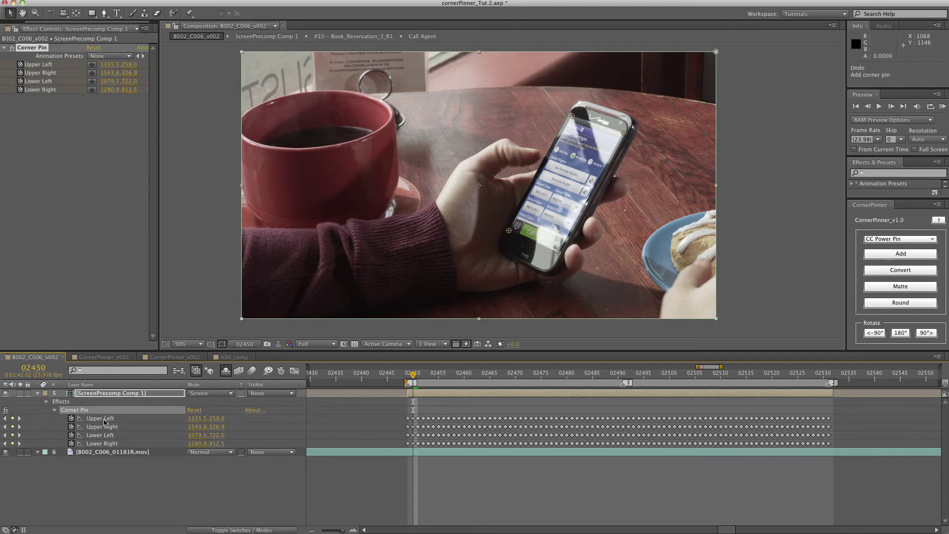
left_click(897, 239)
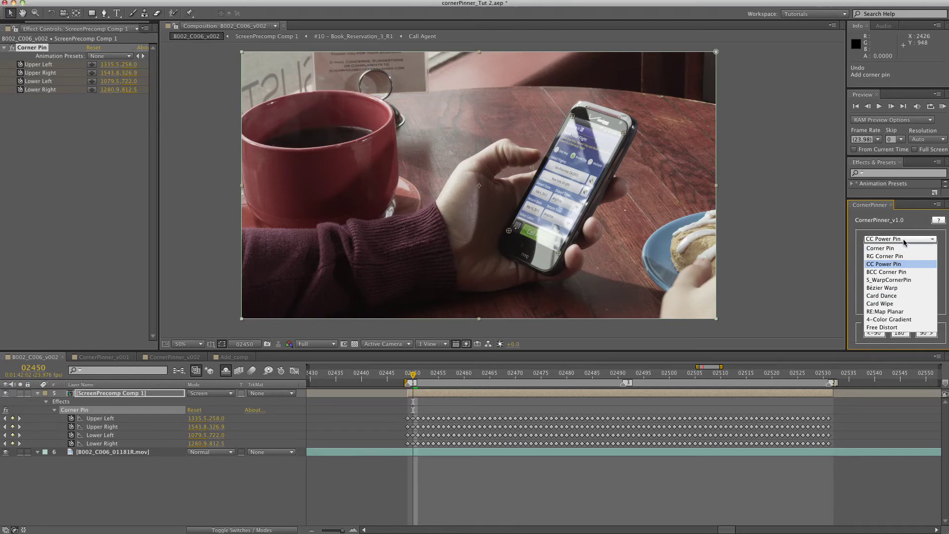
left_click(902, 240)
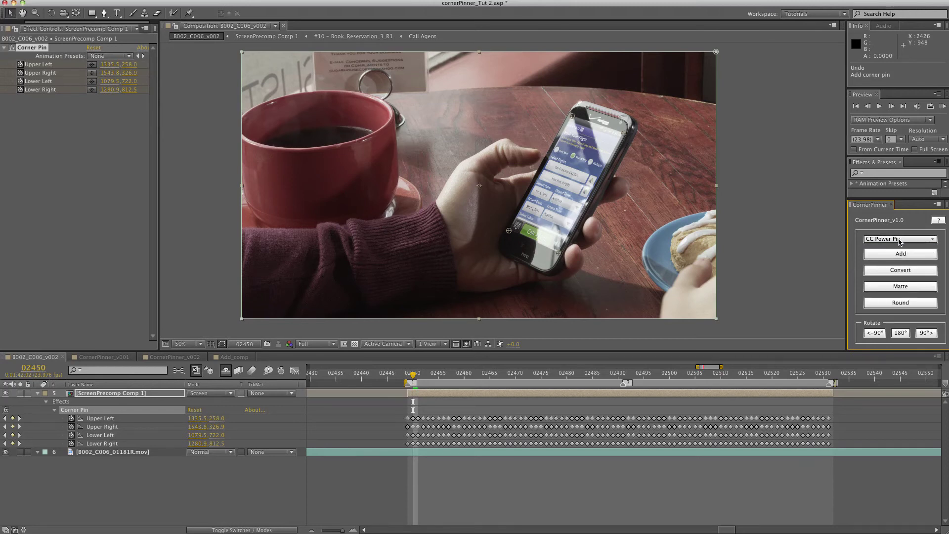
left_click(899, 241)
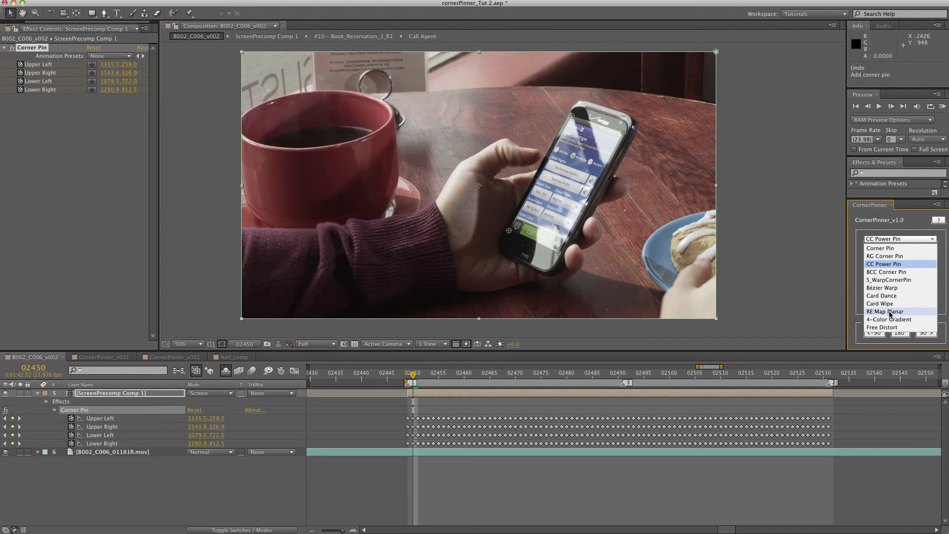
left_click(888, 311)
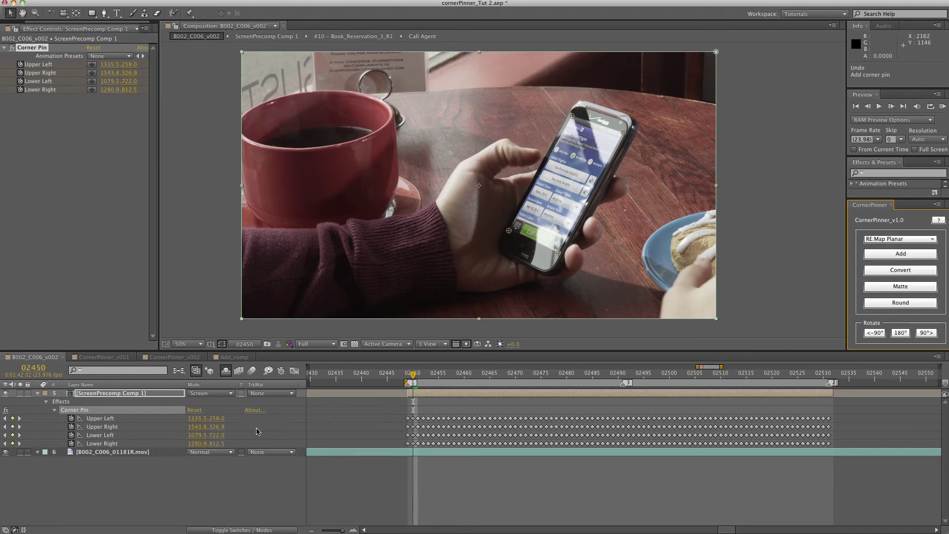
left_click(86, 410)
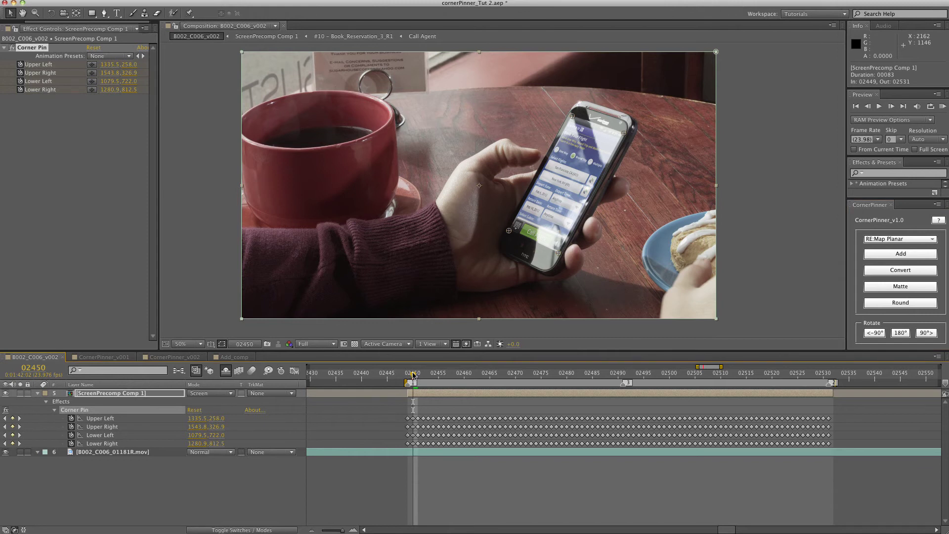
mouse_move(412, 374)
left_mouse_down()
mouse_move(805, 375)
mouse_move(465, 387)
mouse_move(536, 376)
mouse_move(408, 376)
mouse_move(524, 376)
mouse_move(411, 391)
left_mouse_up()
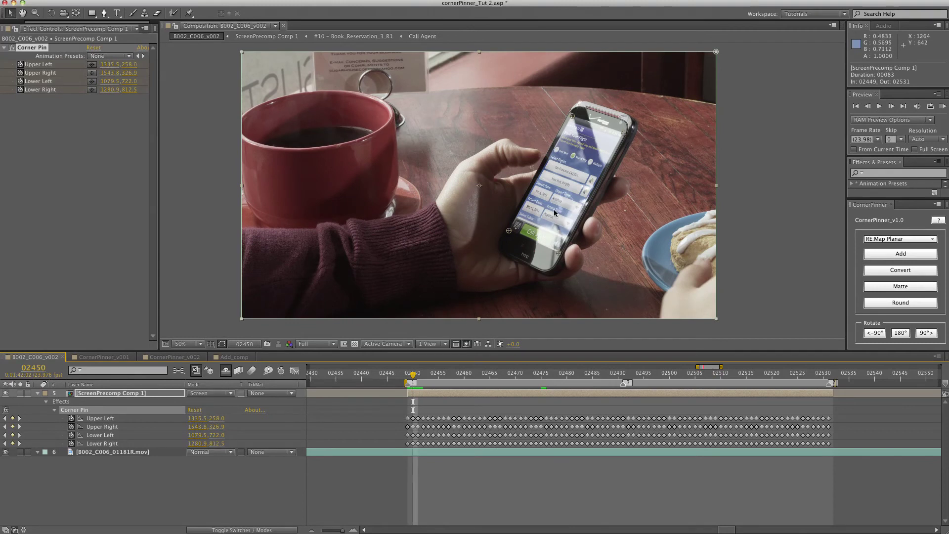
left_click(908, 271)
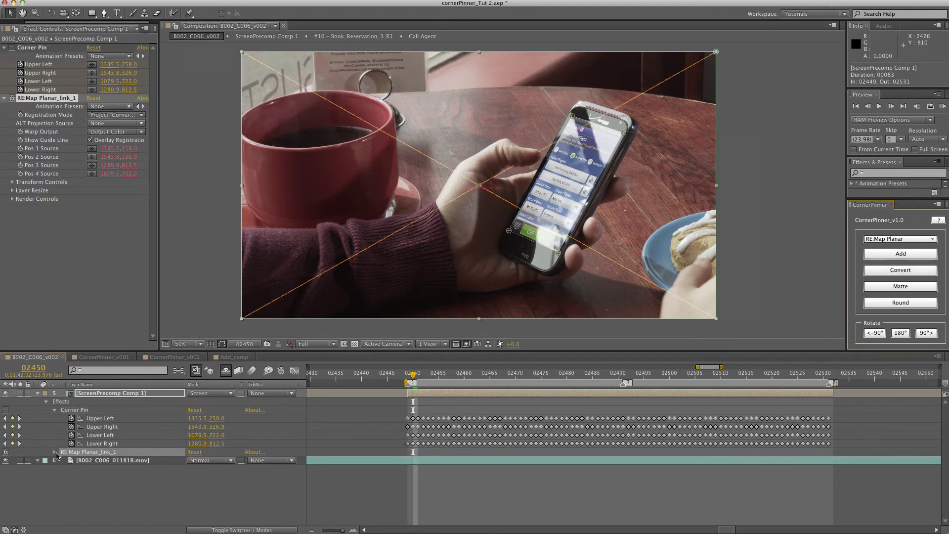
left_click(55, 452)
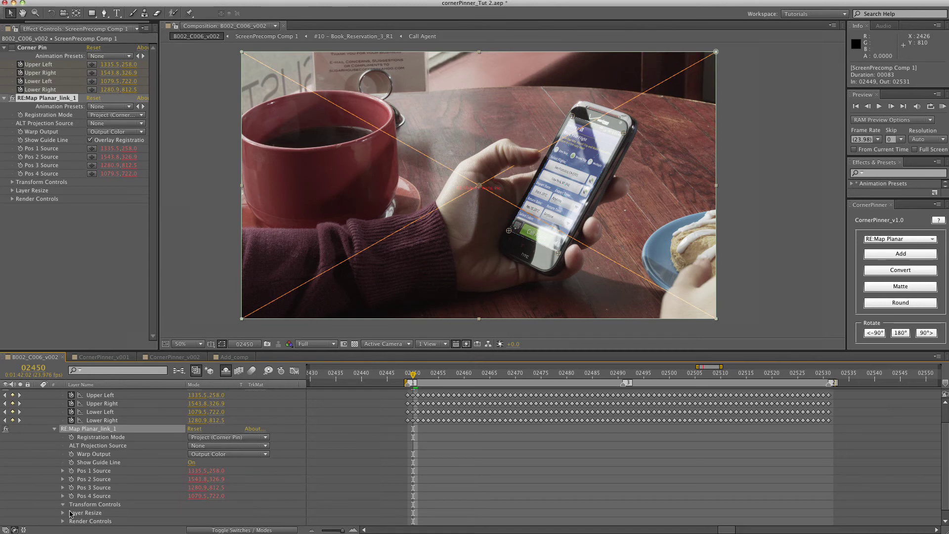
left_click(63, 505)
left_click_drag(197, 507, 203, 530)
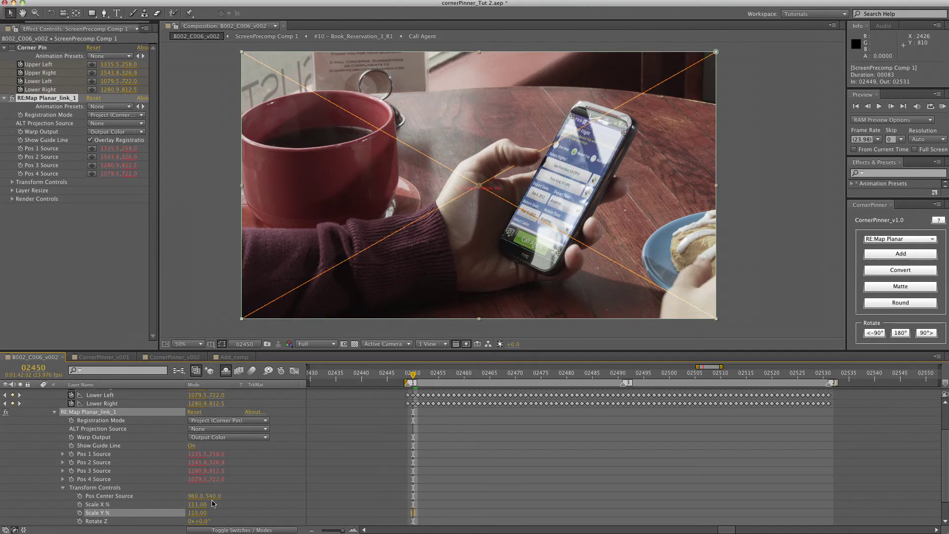
key("super+z")
key("super+z")
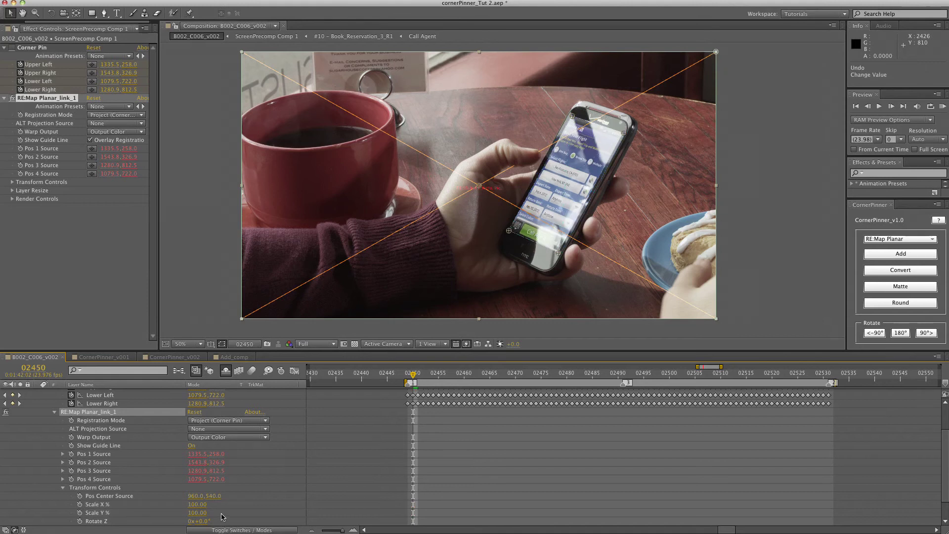
key("super+z")
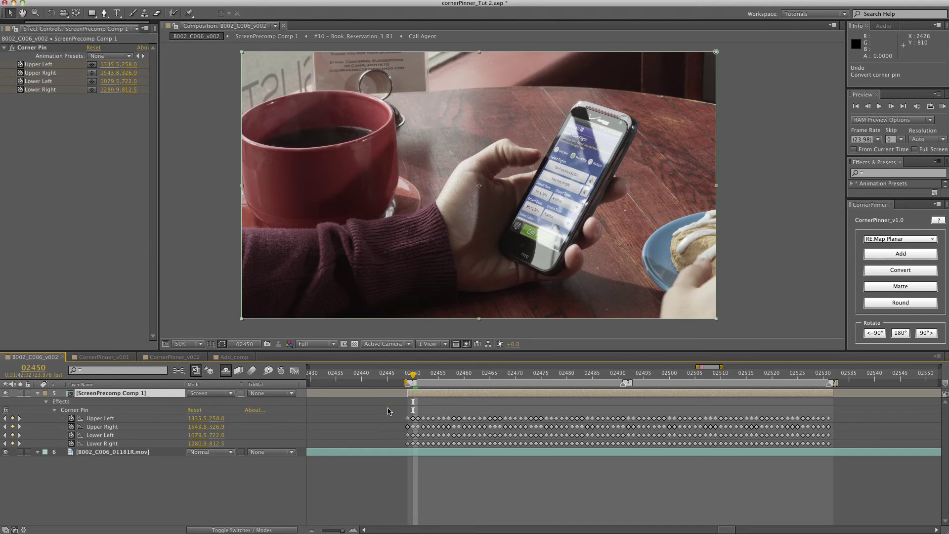
mouse_move(415, 377)
left_mouse_down()
mouse_move(756, 378)
mouse_move(464, 388)
mouse_move(418, 378)
left_mouse_up()
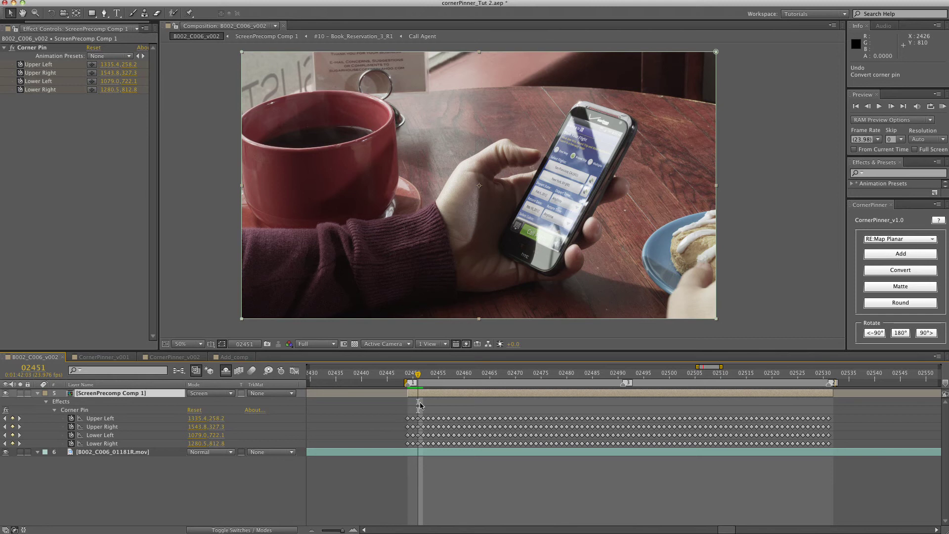
key("Page_Up")
key("Page_Up")
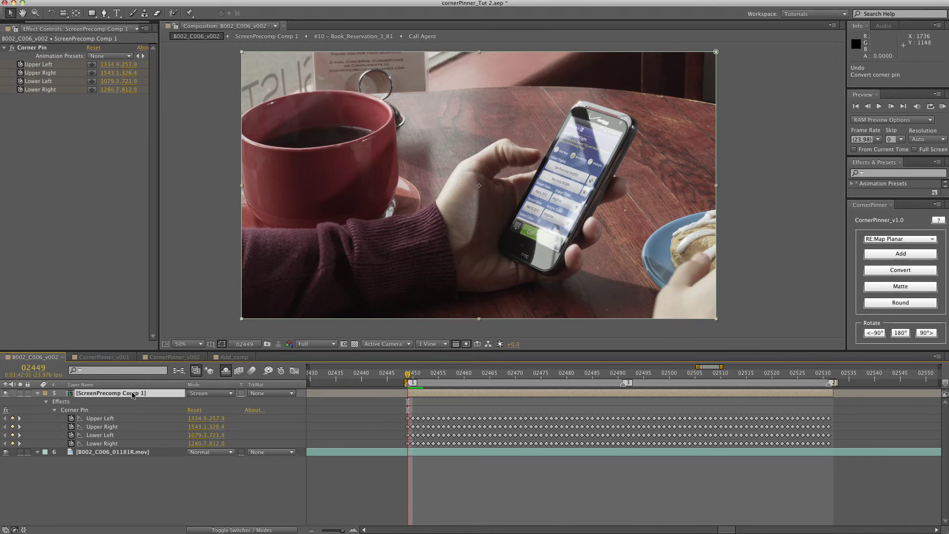
left_click(102, 412)
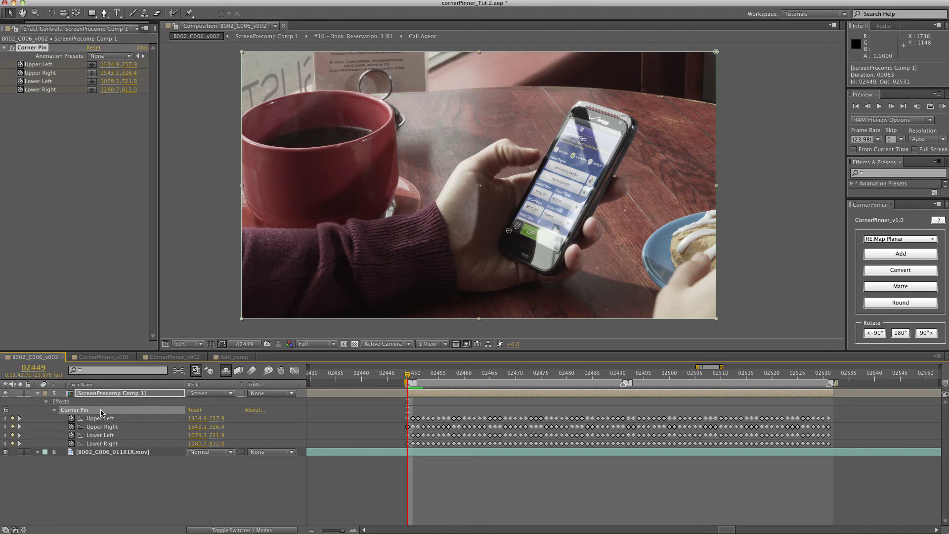
left_click(900, 287)
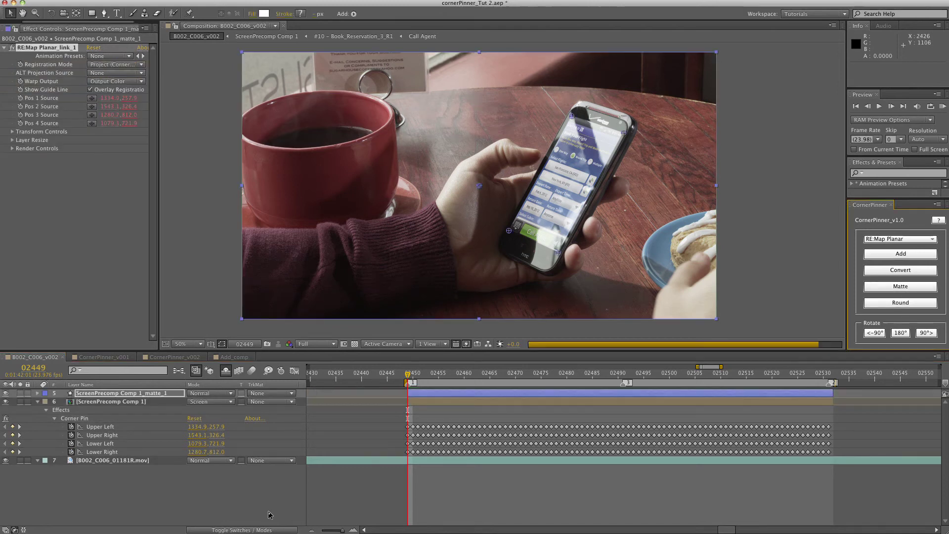
left_click(141, 395)
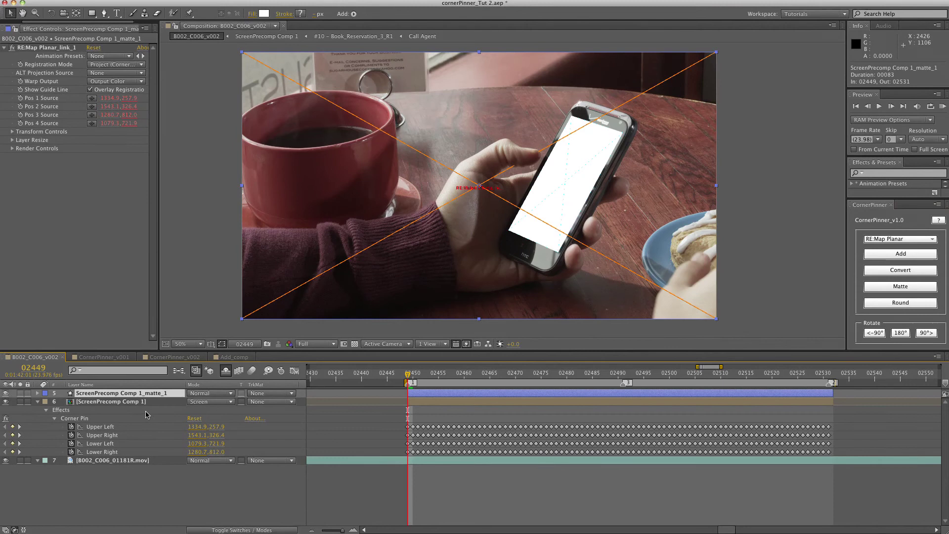
key("e")
key("e")
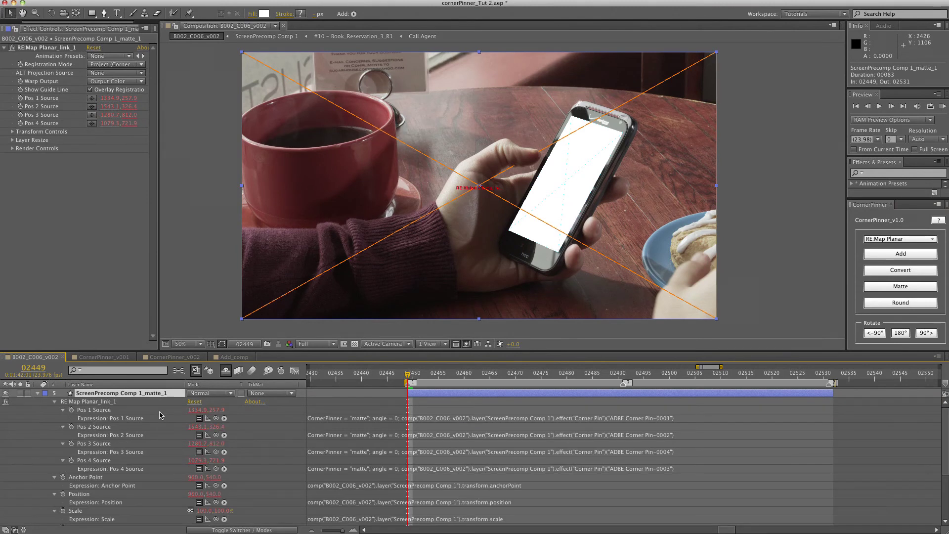
left_click(55, 401)
left_click(54, 401)
left_click(63, 505)
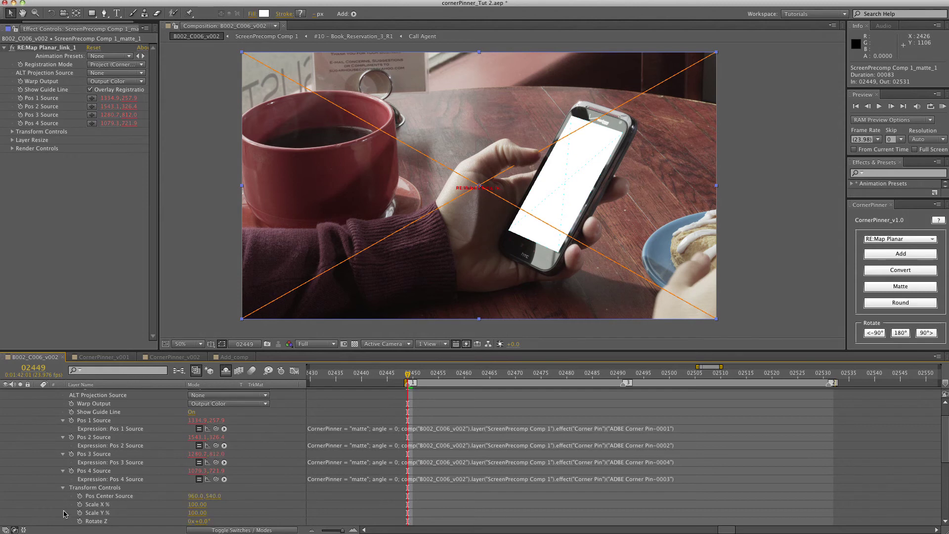
left_click_drag(197, 504, 169, 506)
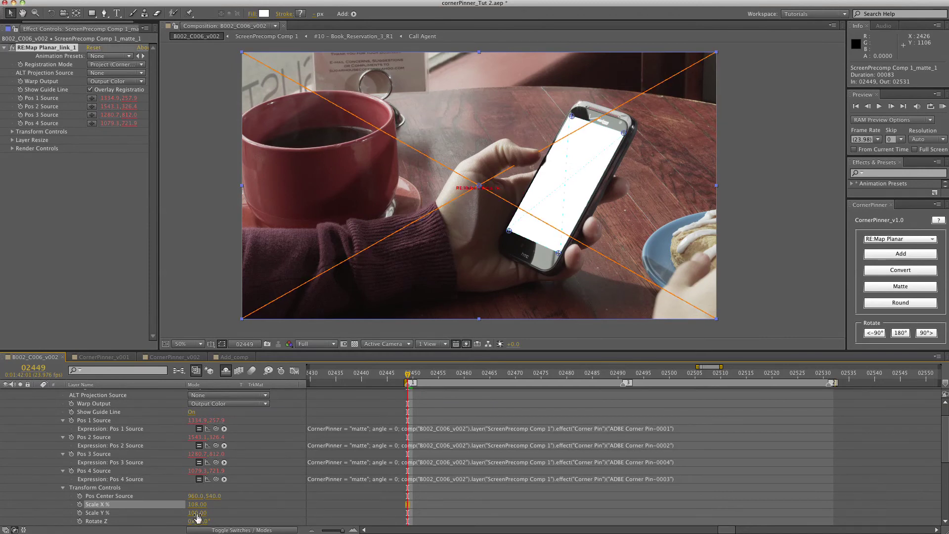
left_click_drag(197, 514, 198, 512)
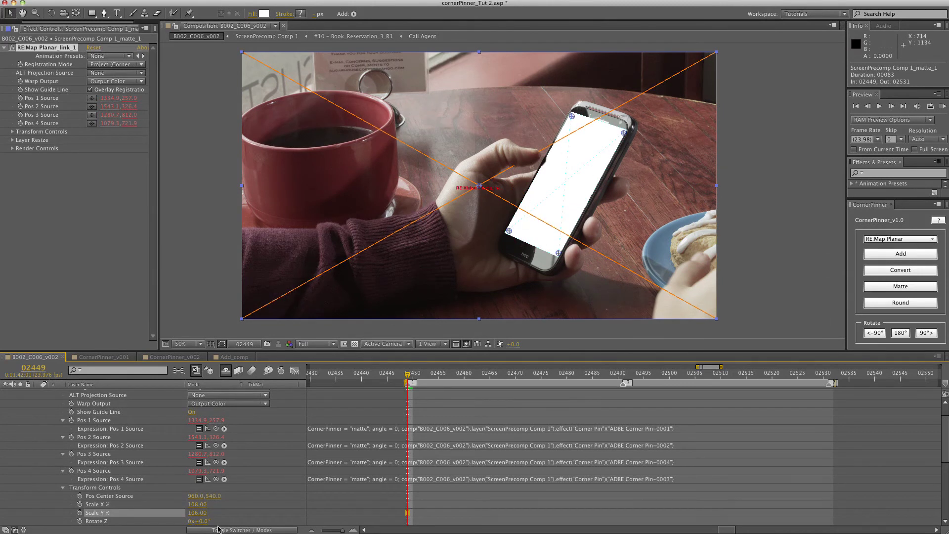
scroll(942, 445, "up", 3)
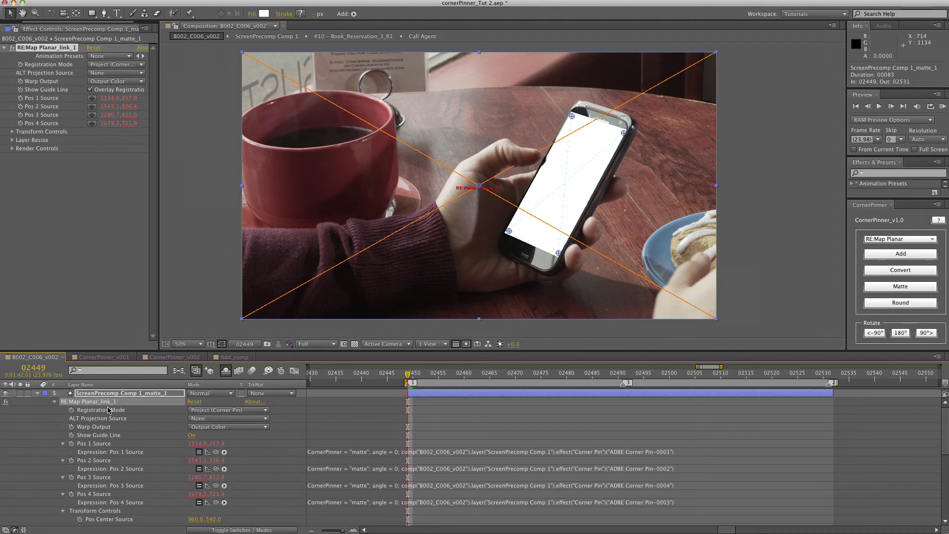
key("super+z")
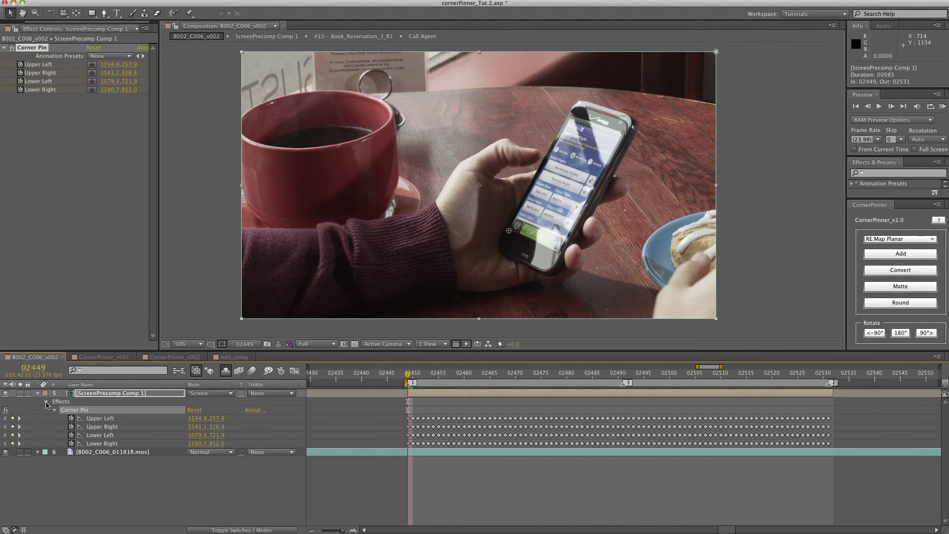
Set the screen layer to Normal blending, add rounded corners with Global Roundness 13 and Top Roundness 3
left_click(215, 397)
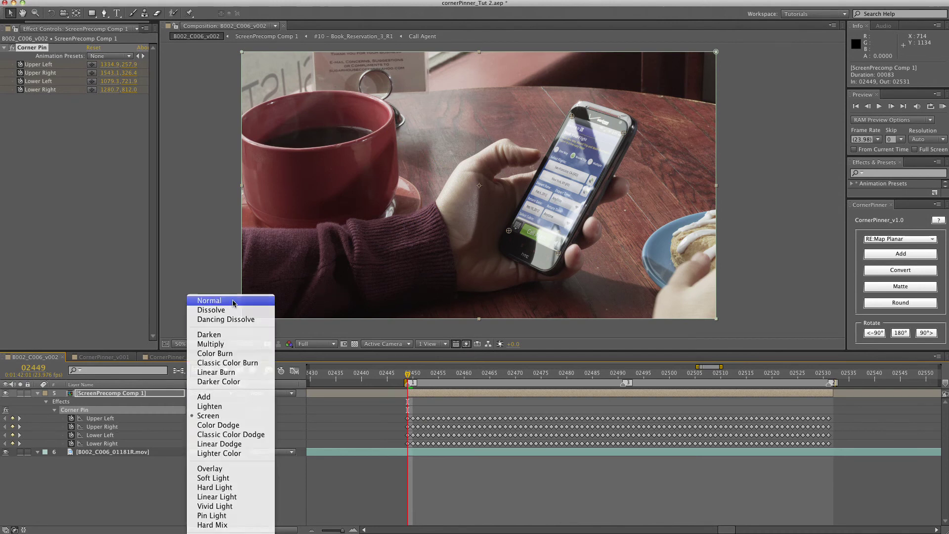
left_click(211, 298)
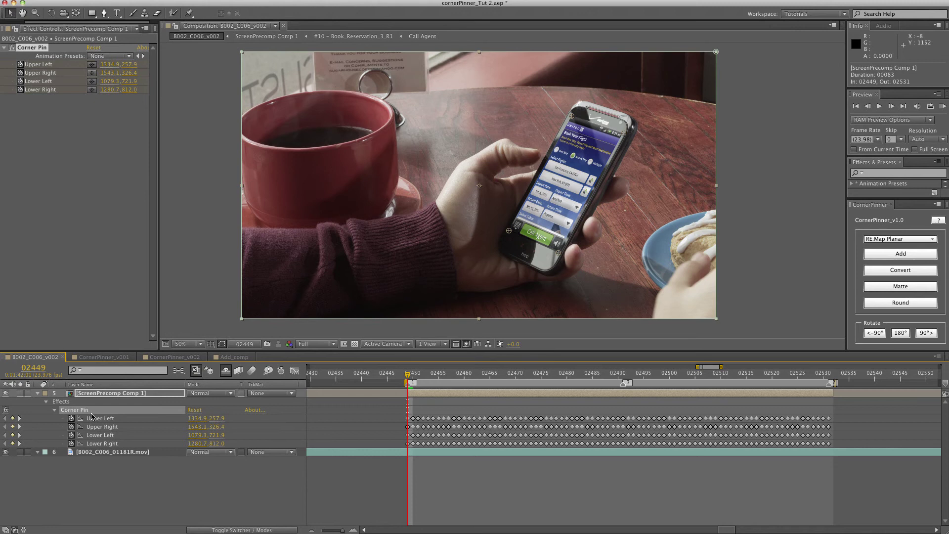
left_click(900, 305)
left_click(900, 305)
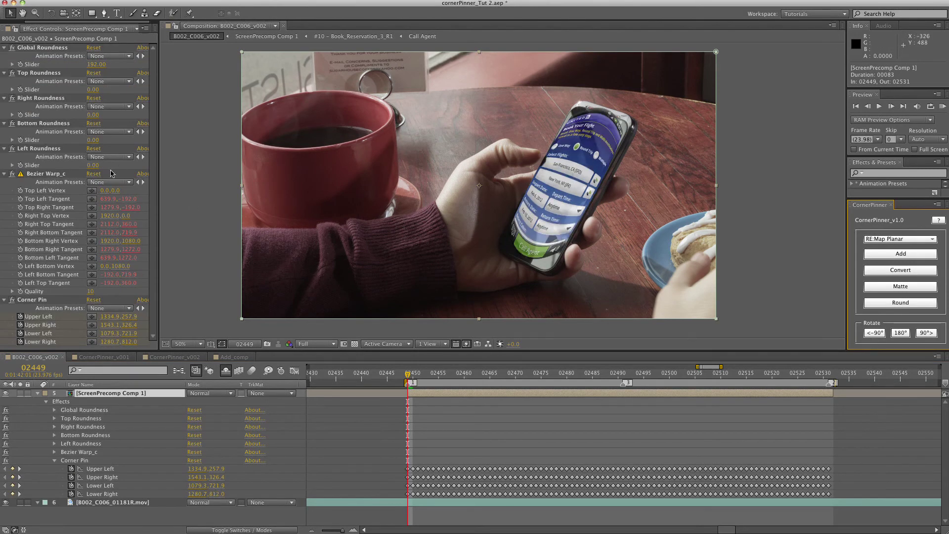
left_click_drag(97, 64, 25, 79)
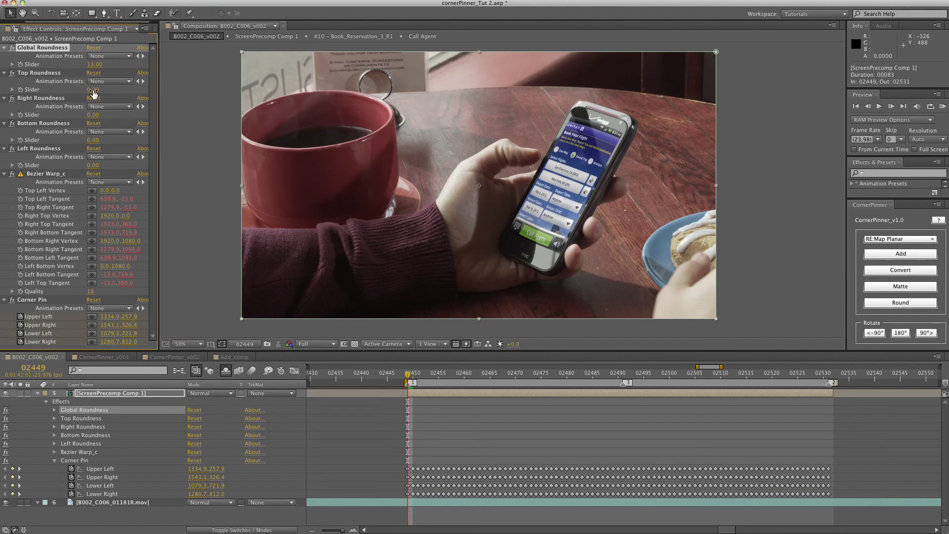
mouse_move(92, 92)
left_mouse_down()
mouse_move(81, 101)
mouse_move(98, 96)
mouse_move(90, 92)
left_mouse_up()
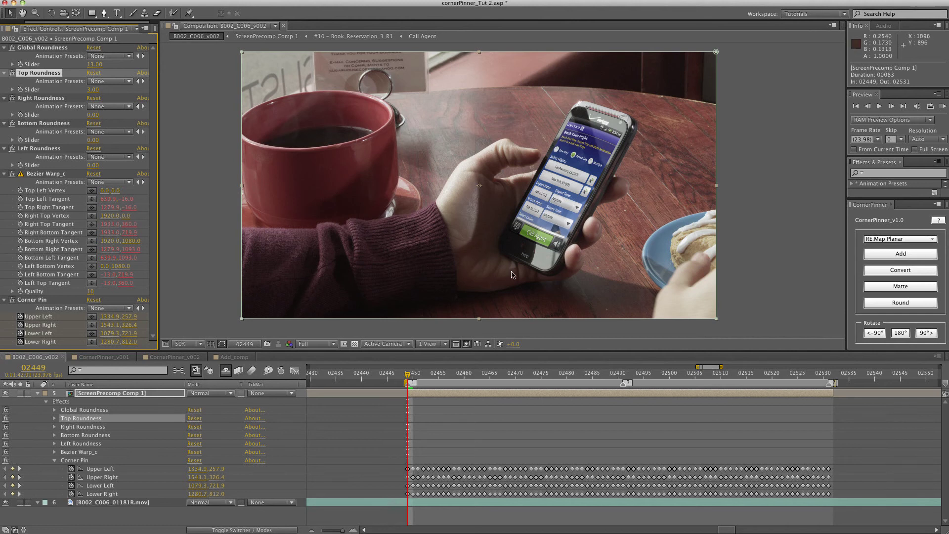
Undo the roundness effects, create a white matte layer, and round it with Global Roundness 28
key("super+z")
key("super+z")
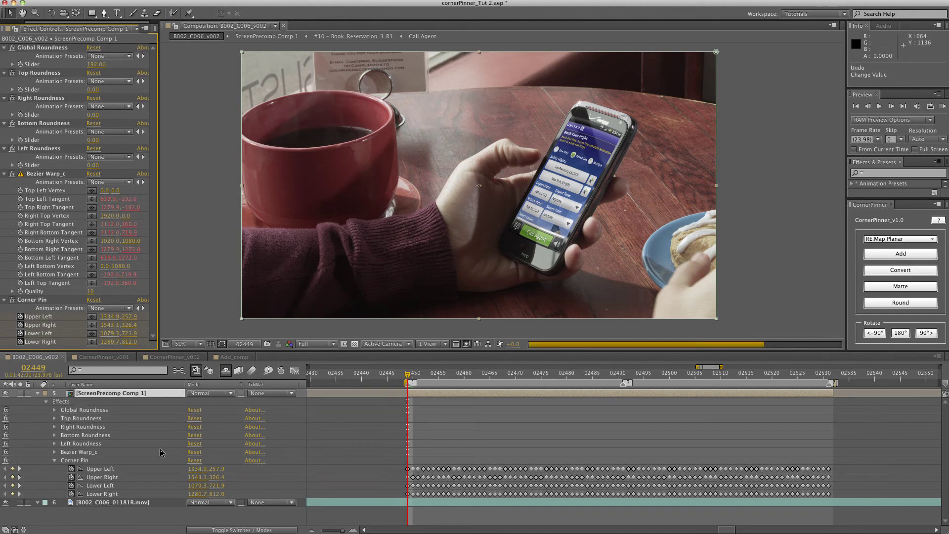
key("super+z")
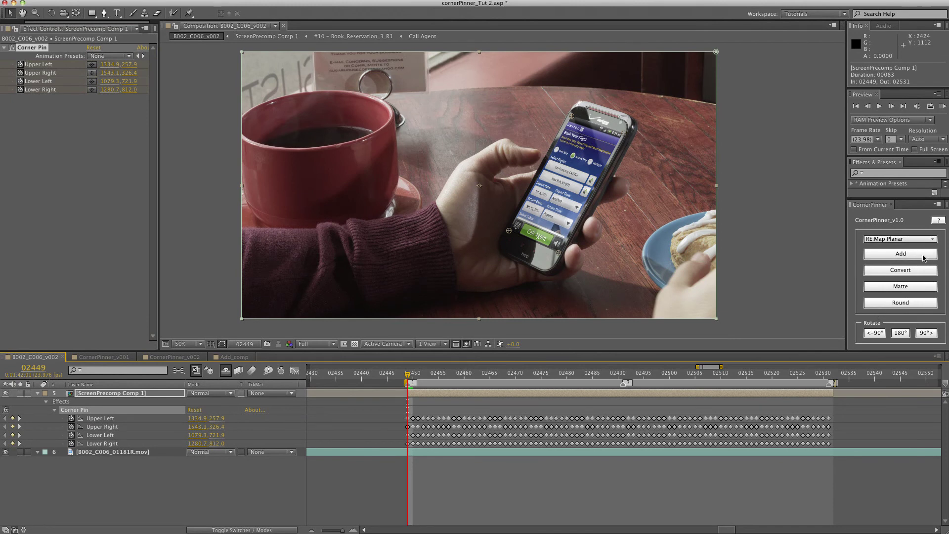
left_click(900, 286)
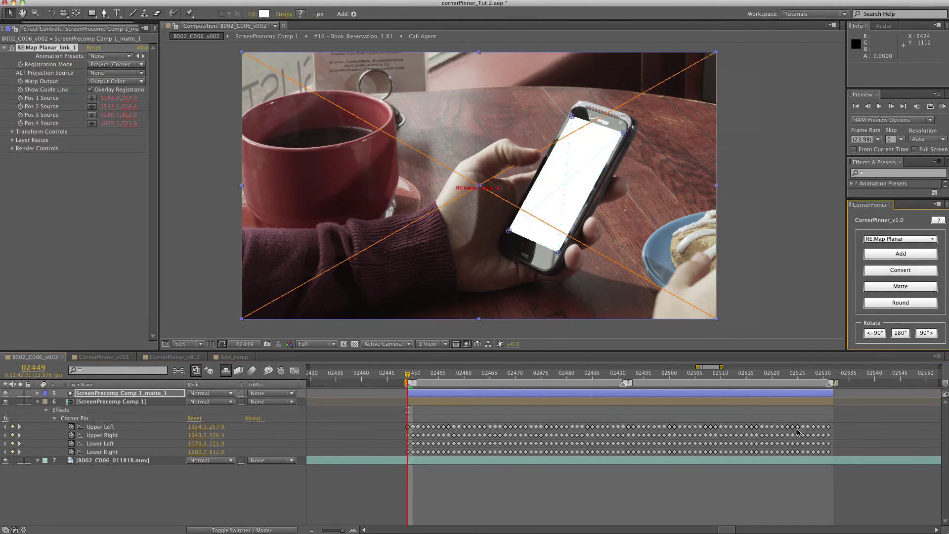
left_click(911, 305)
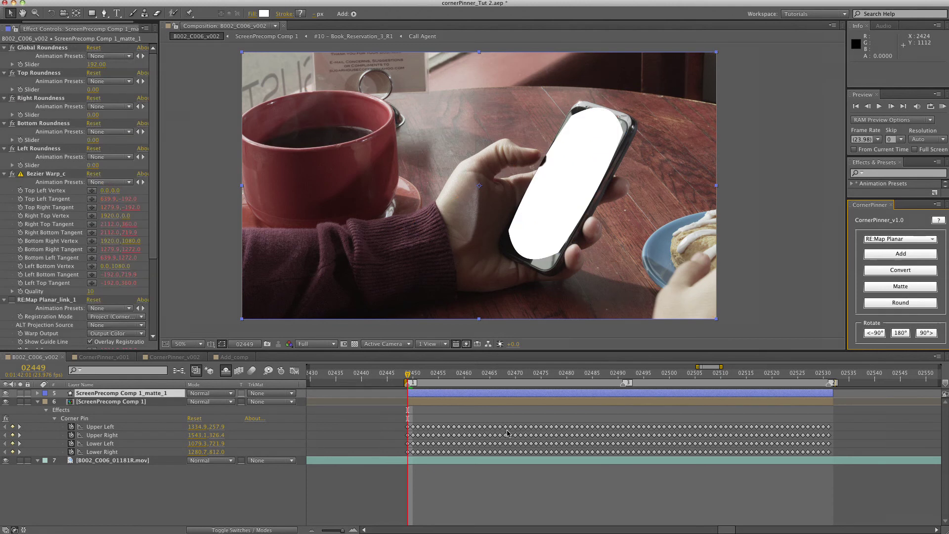
left_click_drag(89, 65, 89, 64)
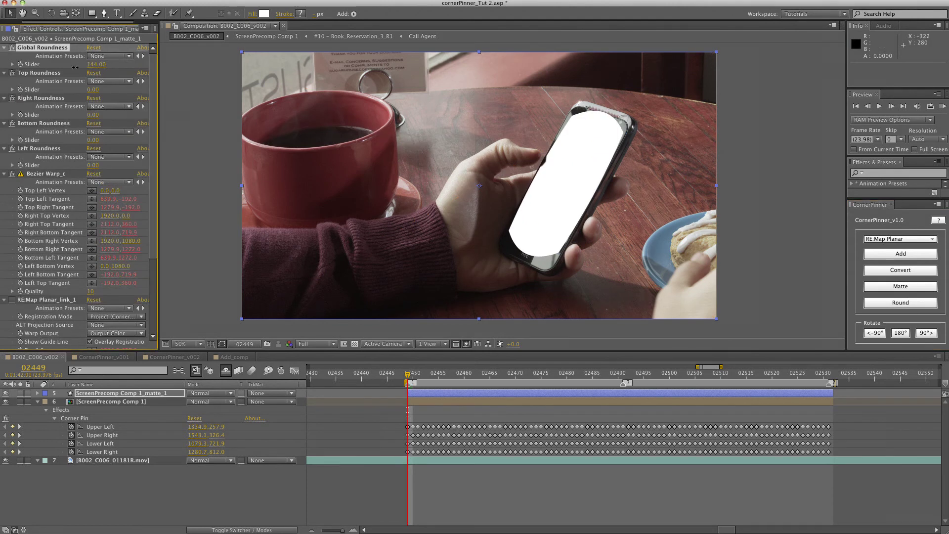
left_click_drag(76, 67, 31, 81)
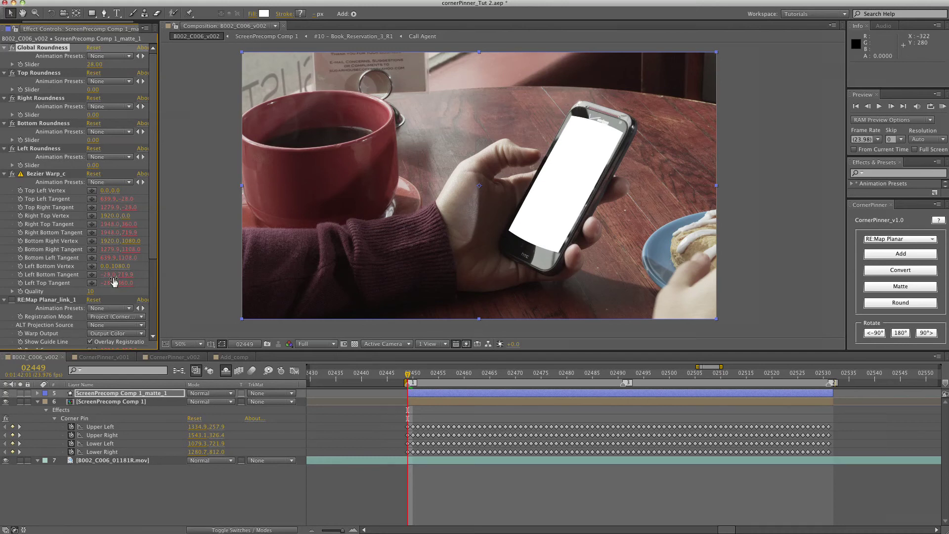
Reveal the matte's Rectangle Path 1 properties and raise its Roundness
left_click(119, 394)
key("u")
key("u")
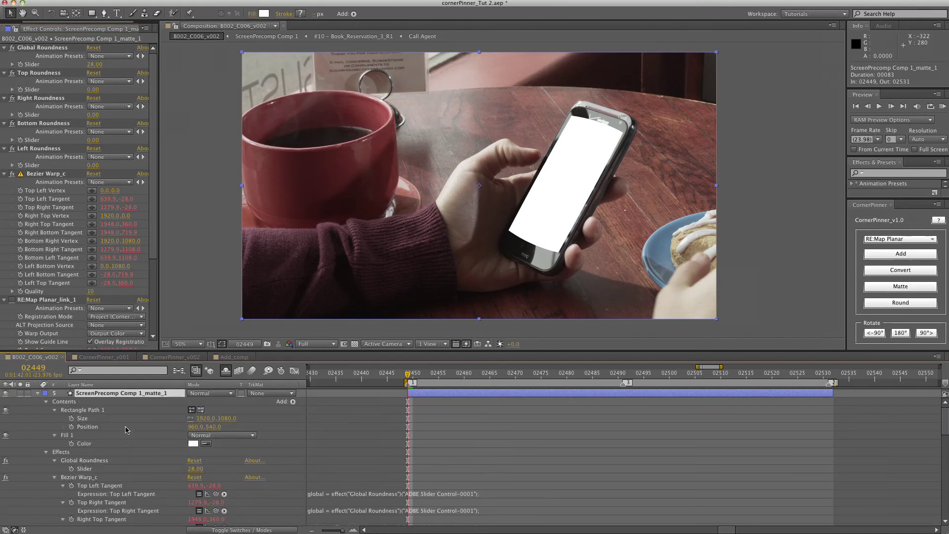
left_click(46, 452)
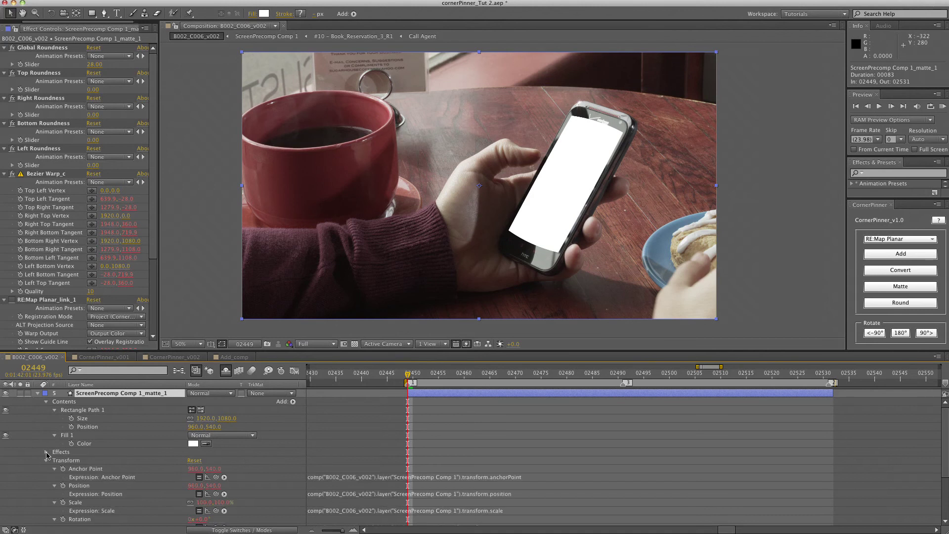
left_click(54, 409)
left_click(55, 410)
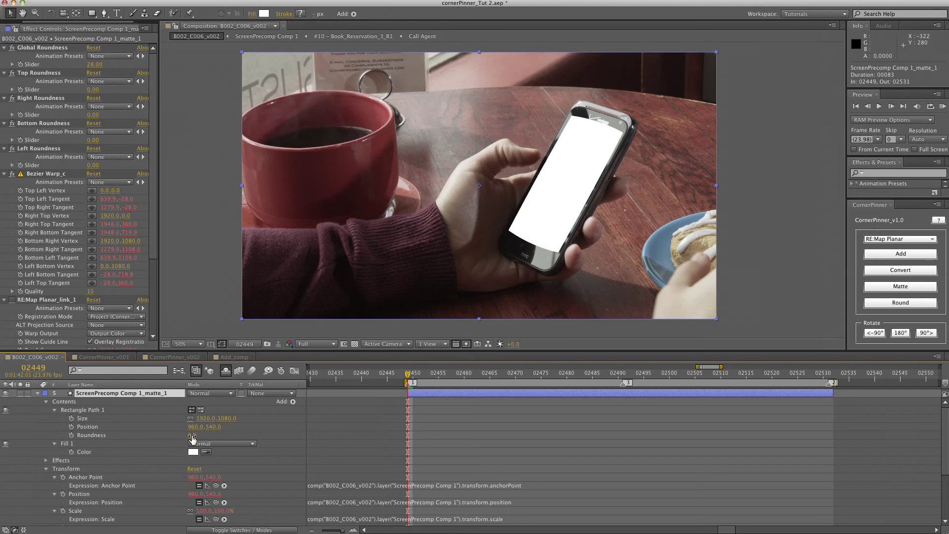
left_click_drag(192, 437, 200, 435)
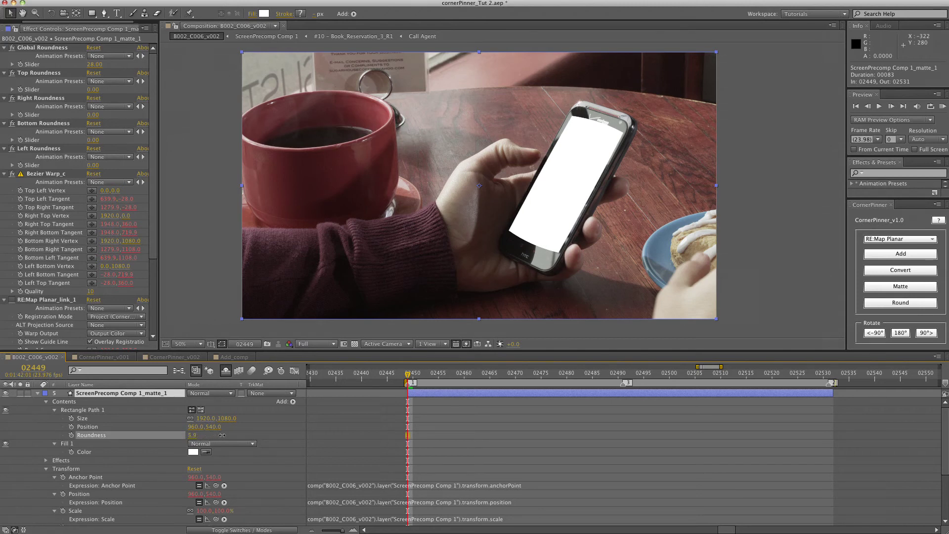
left_click_drag(396, 440, 414, 440)
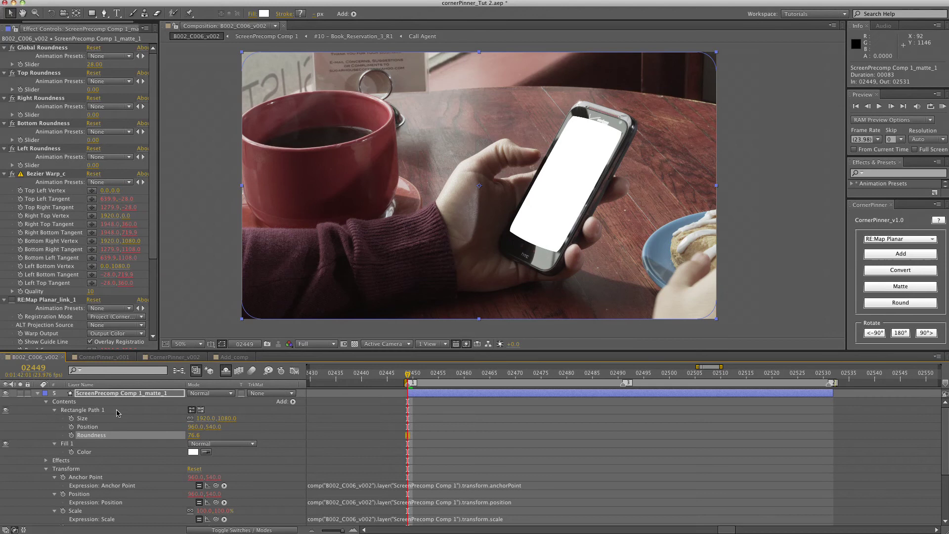
Raise Global Roundness to 76.3 so the matte fits the phone's corners
left_click(92, 64)
left_click_drag(93, 64, 149, 53)
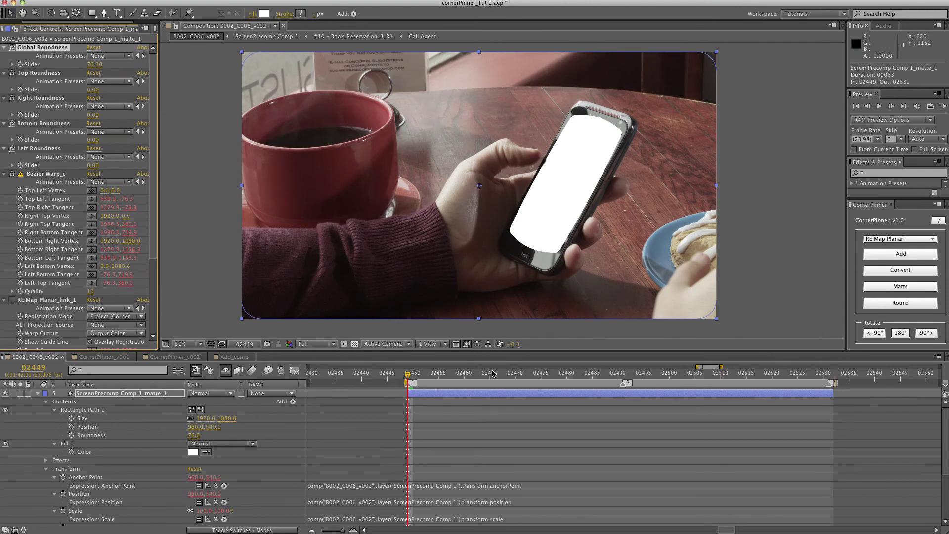
left_click(141, 394)
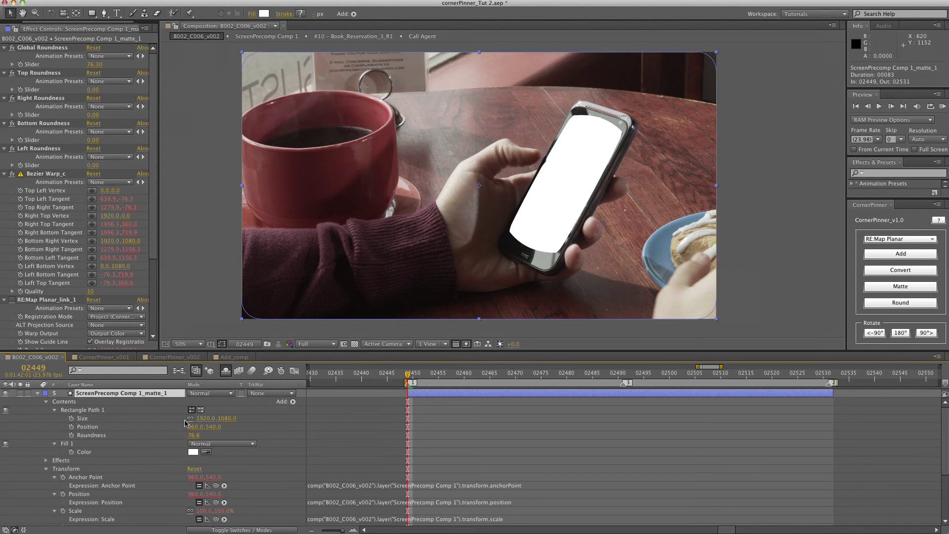
Set the screen layer's track matte to Alpha Matte using the rounded matte layer
left_click(38, 393)
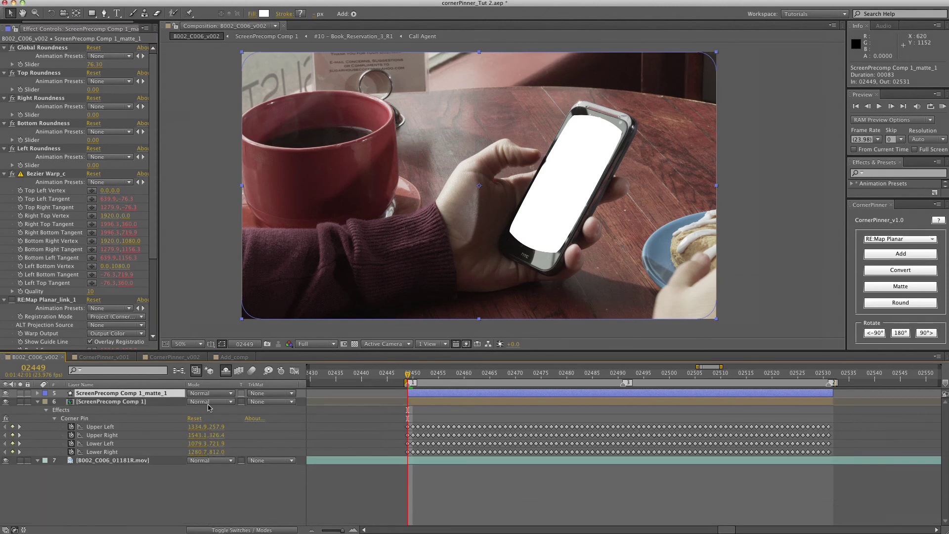
left_click(200, 401)
left_click(172, 398)
left_click(271, 401)
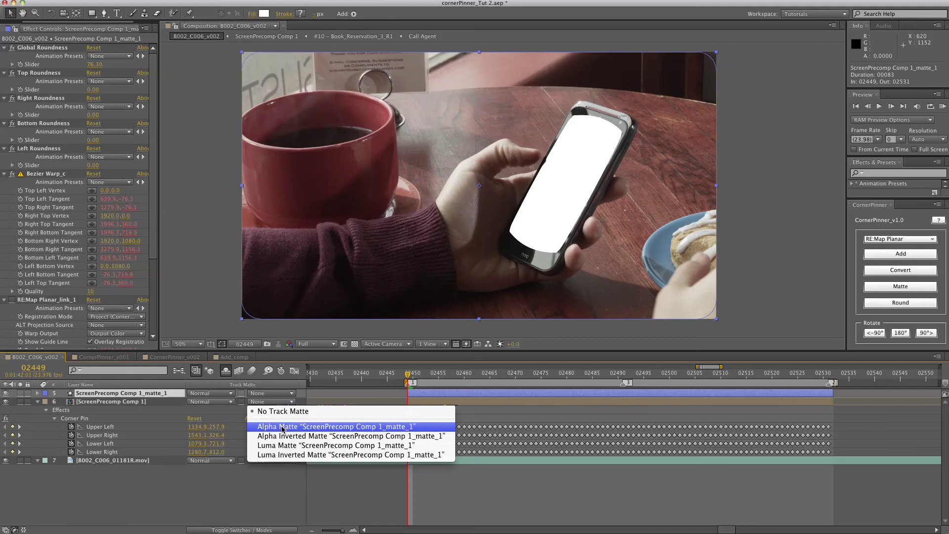
left_click(321, 423)
Convert the ScreenPrecomp Comp 1 Corner Pin into a linked CC Power Pin
left_click(129, 403)
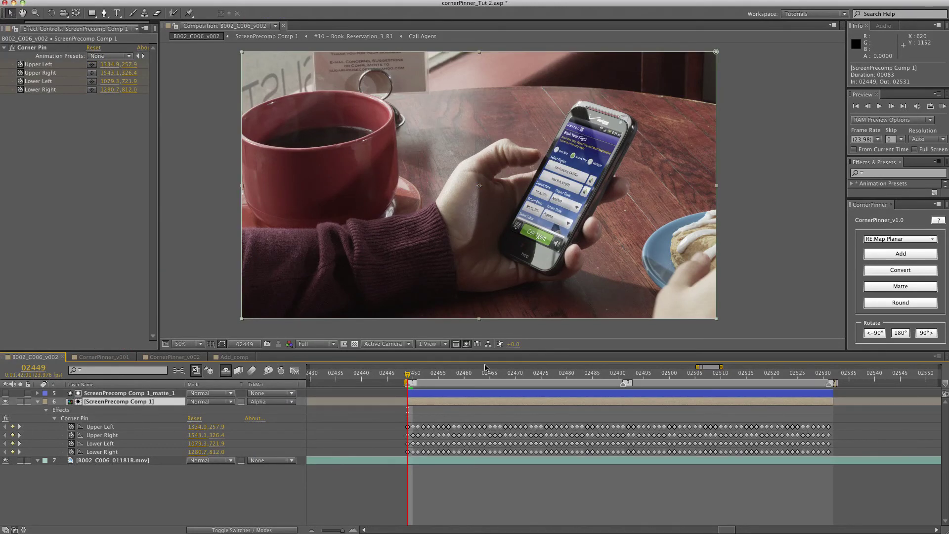
left_click(74, 418)
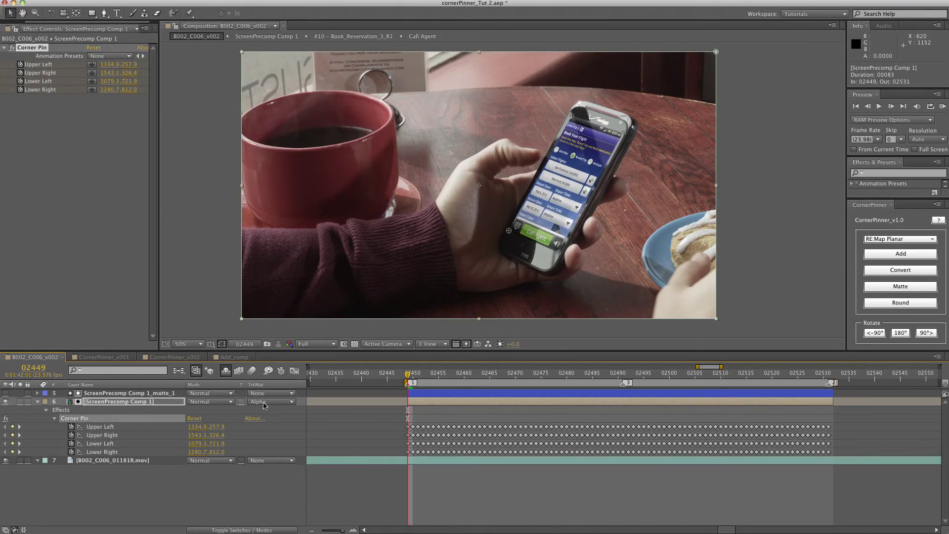
left_click(885, 239)
left_click(885, 265)
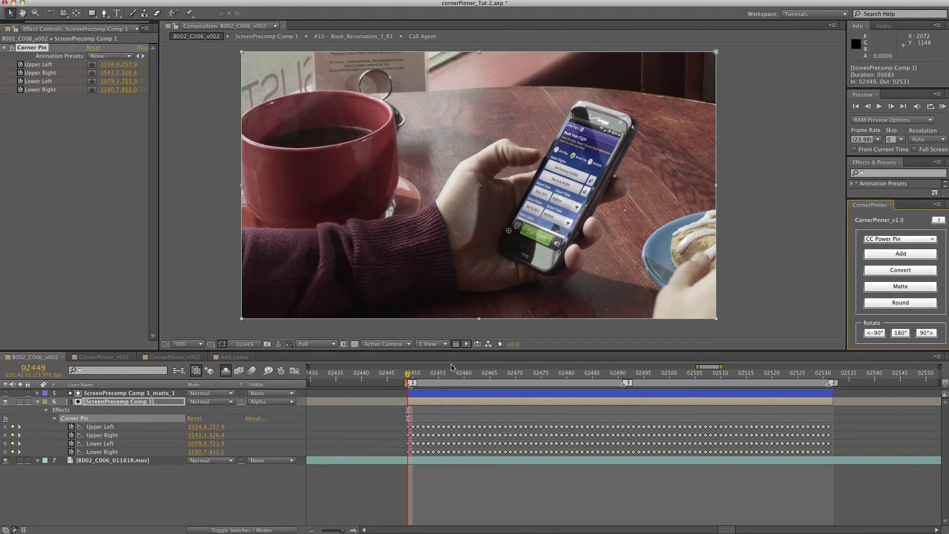
left_click(899, 270)
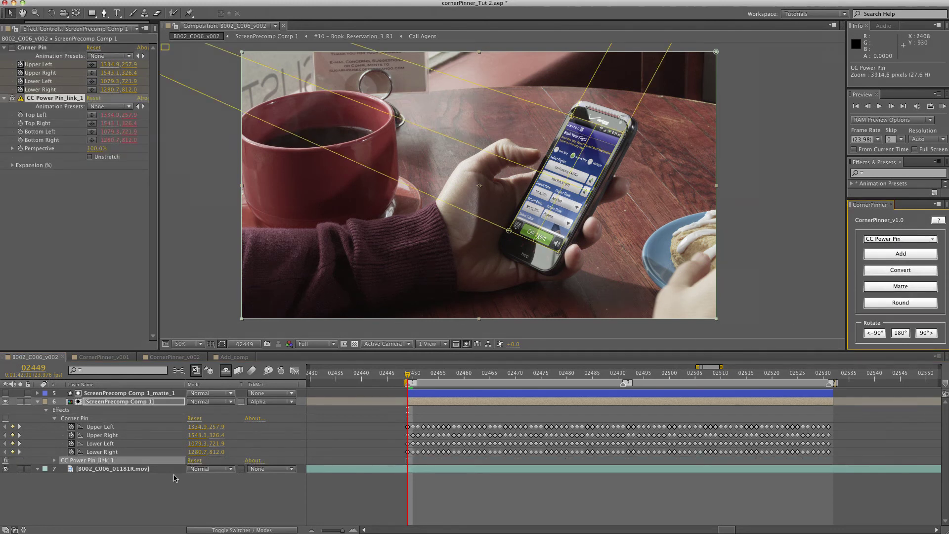
Expand the screen insert's top to 6.6, then switch to Add_comp
left_click(12, 166)
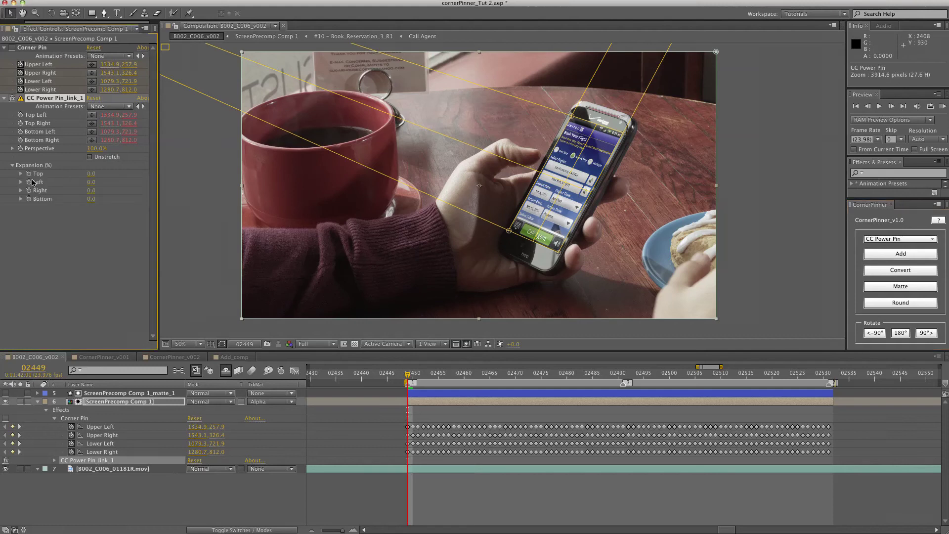
left_click_drag(91, 173, 121, 169)
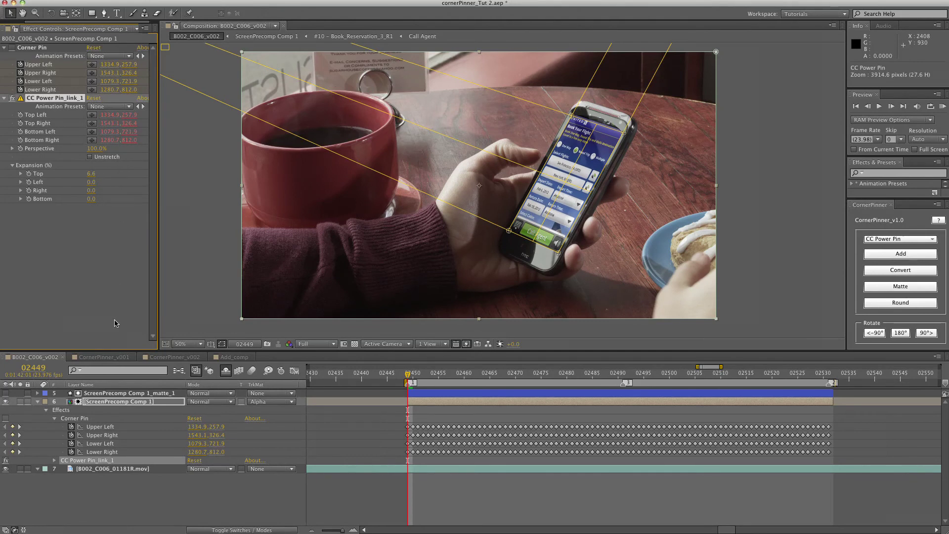
left_click(233, 356)
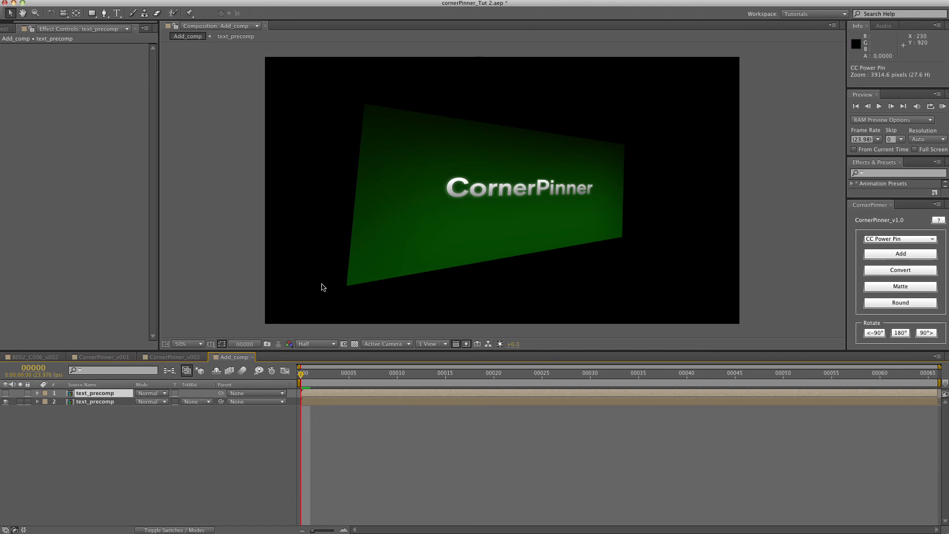
Add a rotated linked CC Power Pin to the lower text_precomp, then rotate the CornerPinner title back upright
left_click(95, 403)
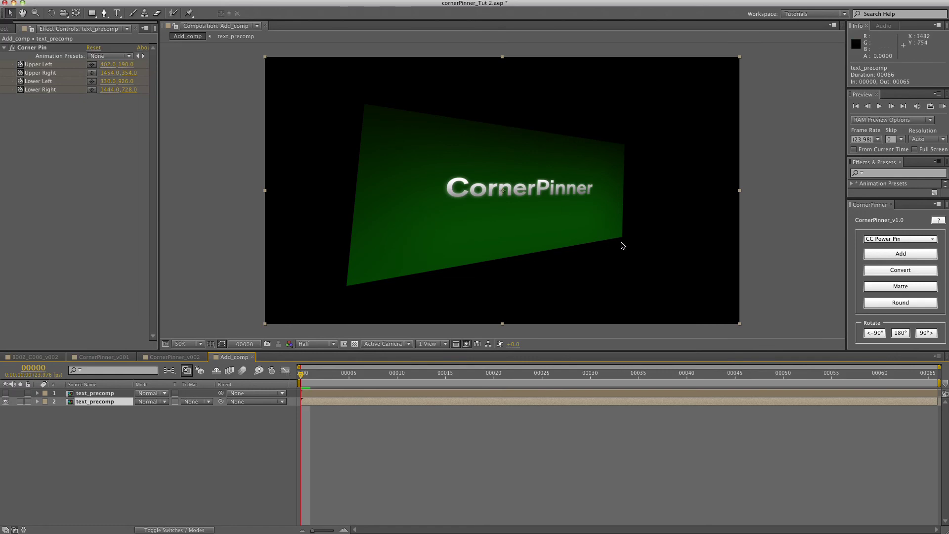
left_click(875, 334)
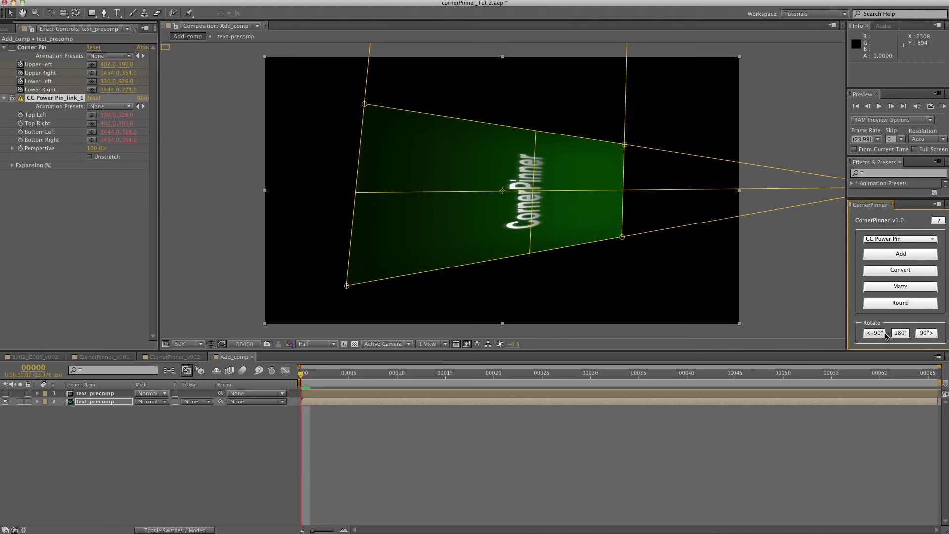
left_click(884, 334)
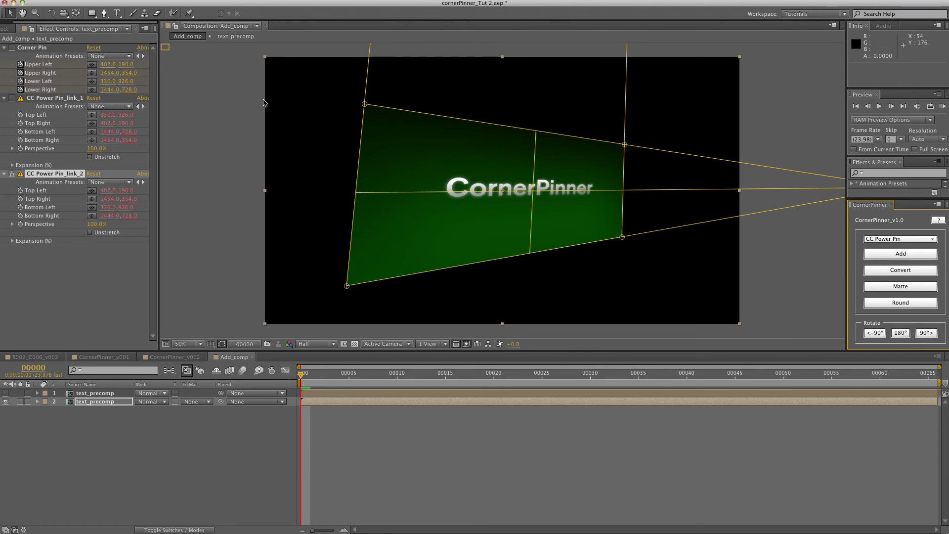
left_click(900, 333)
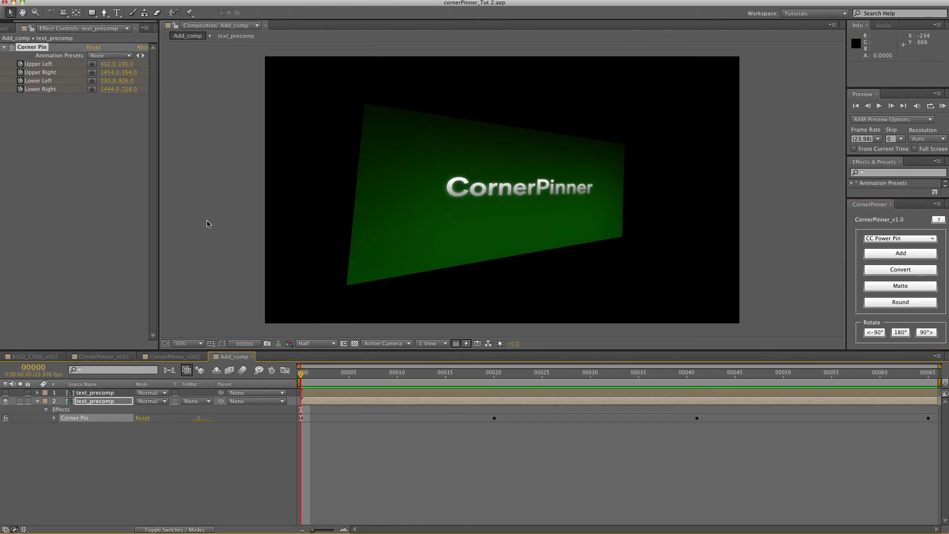
left_click(901, 253)
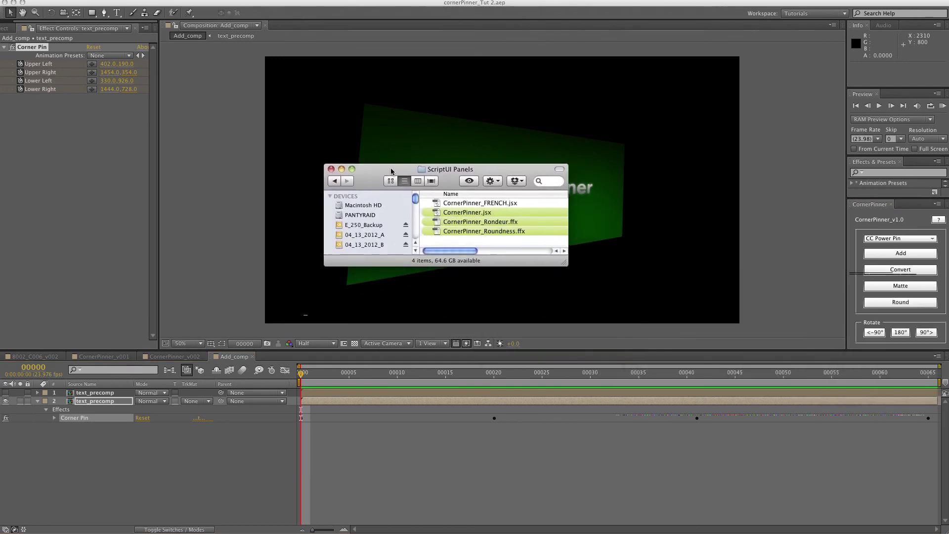
mouse_move(564, 260)
left_mouse_down()
mouse_move(576, 250)
mouse_move(562, 250)
left_mouse_up()
left_click_drag(449, 180, 453, 163)
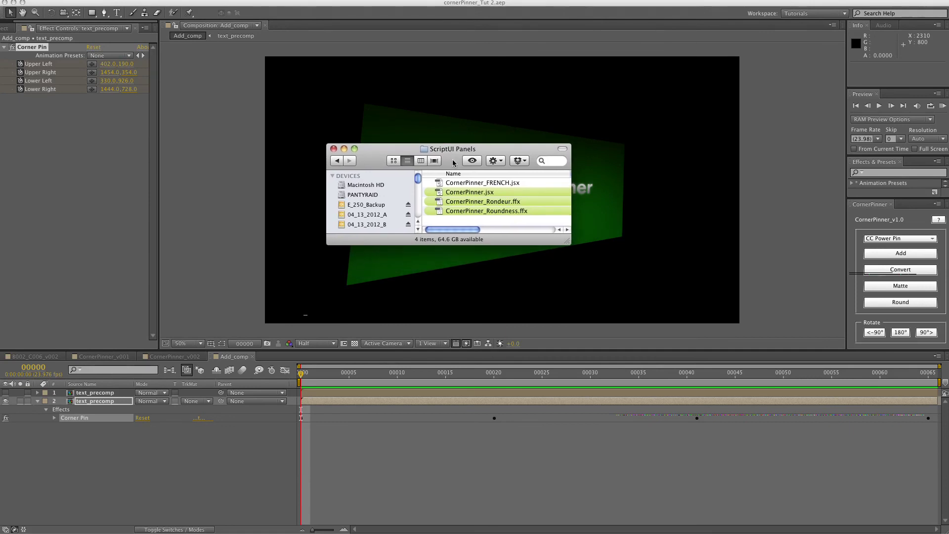
left_click_drag(509, 220, 493, 202)
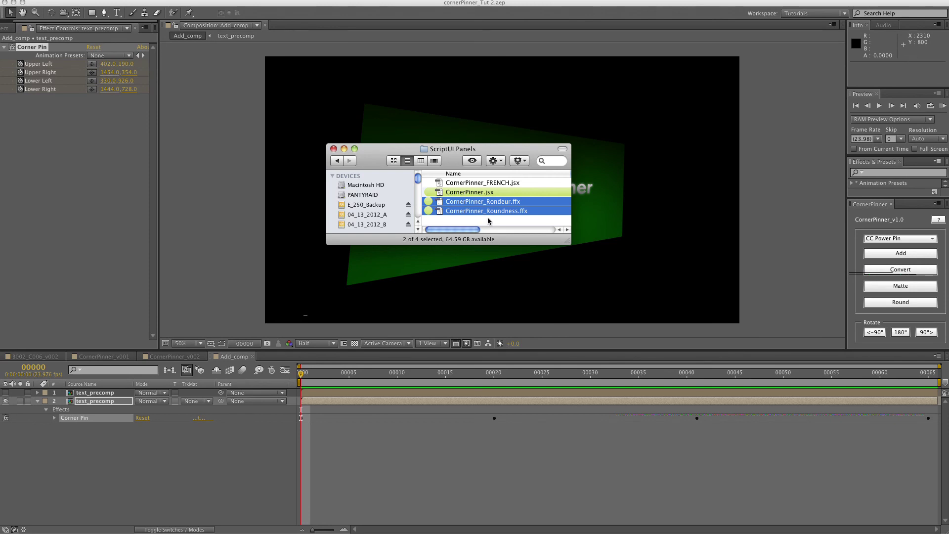
left_click(497, 221)
left_click(497, 211)
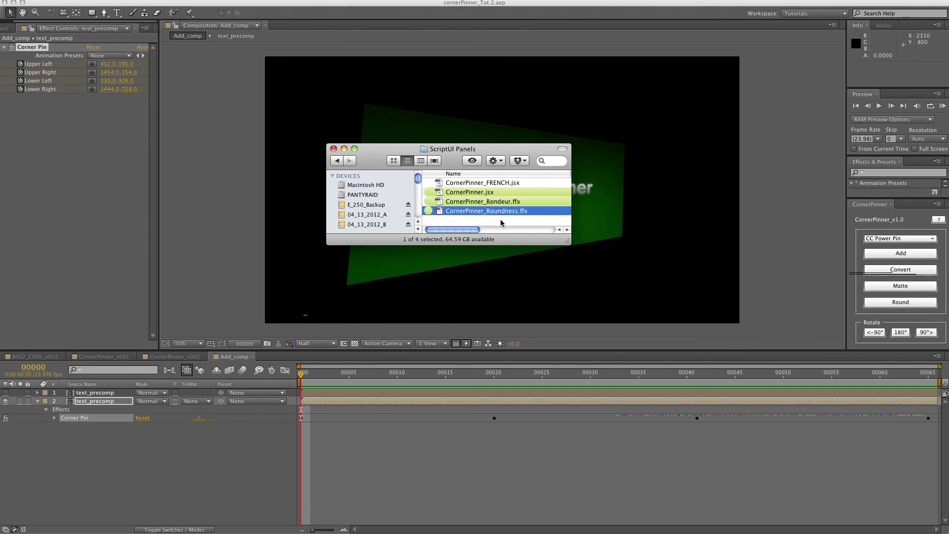
left_click(498, 203)
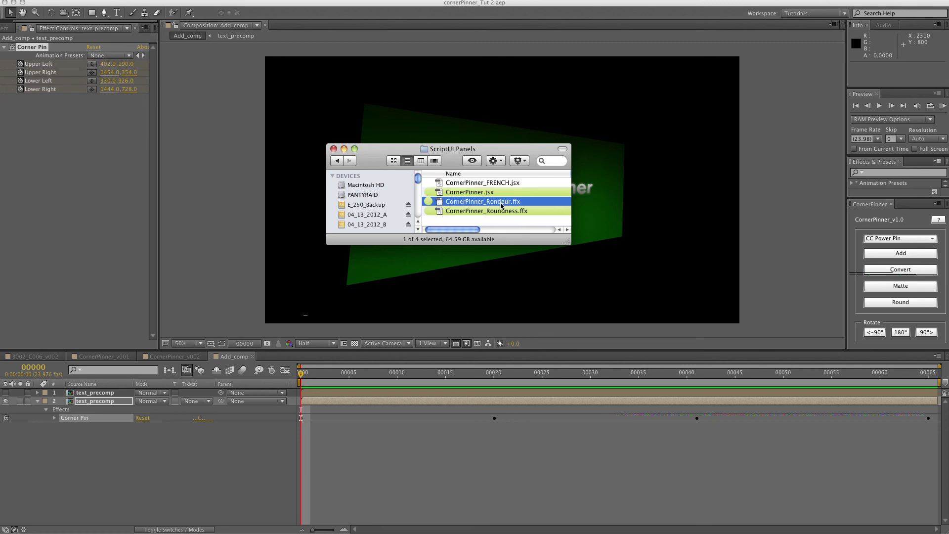
left_click(496, 219)
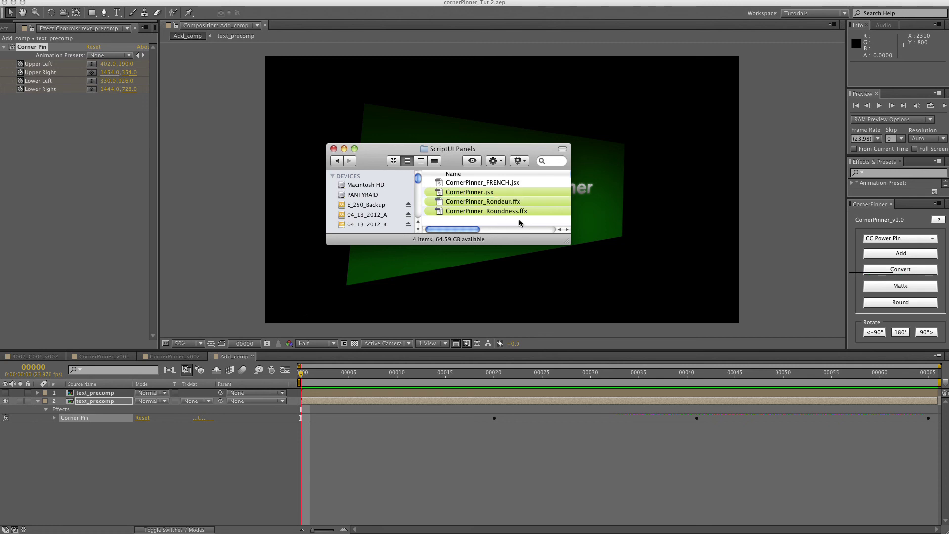
left_click(508, 213)
left_click(505, 221)
left_click_drag(454, 154, 455, 153)
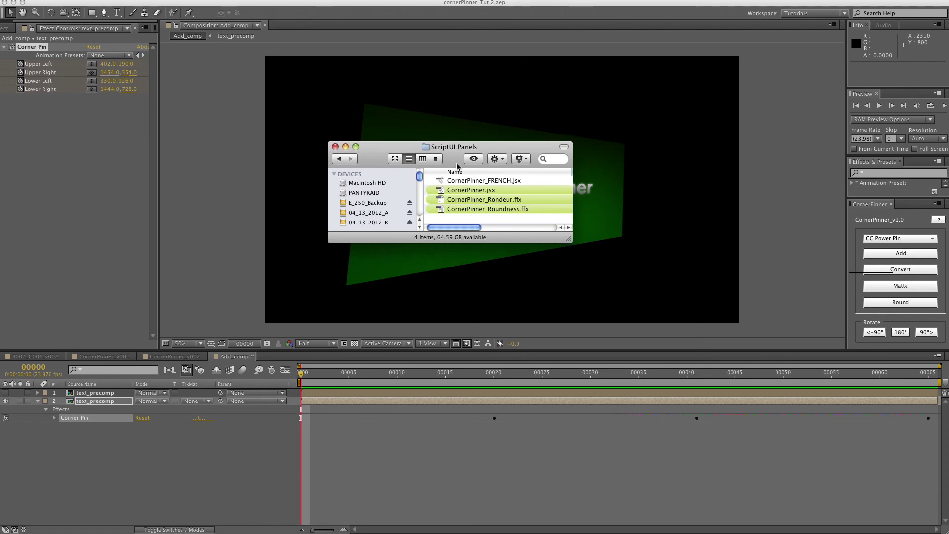
left_click(504, 193)
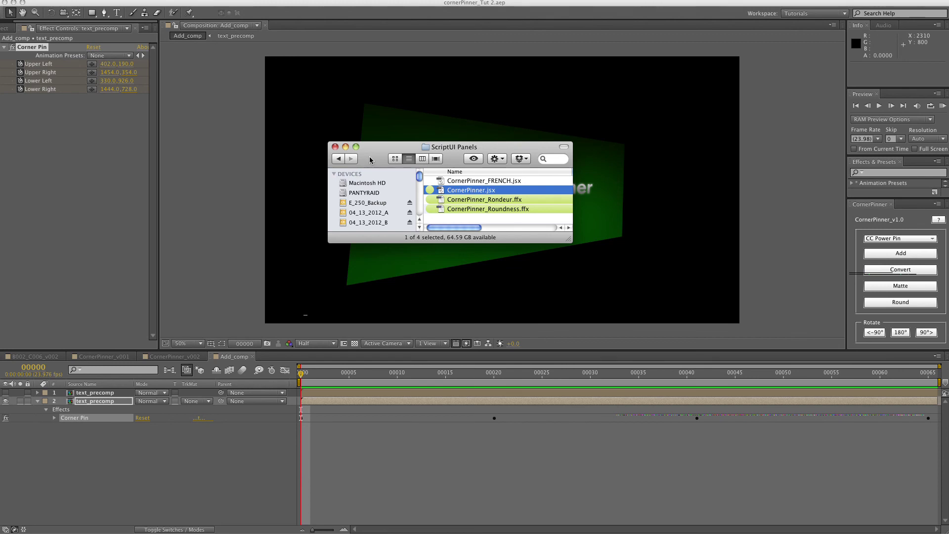
left_click(335, 147)
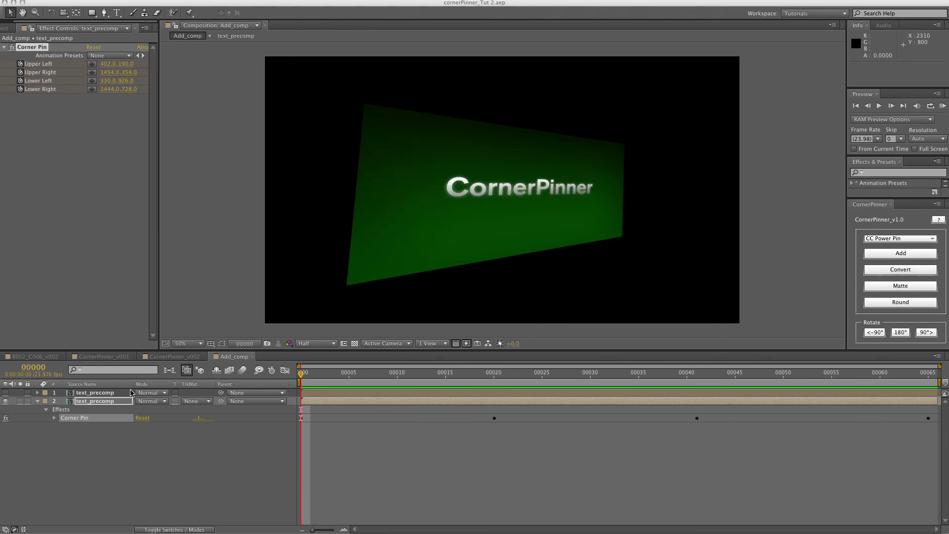
left_click(900, 287)
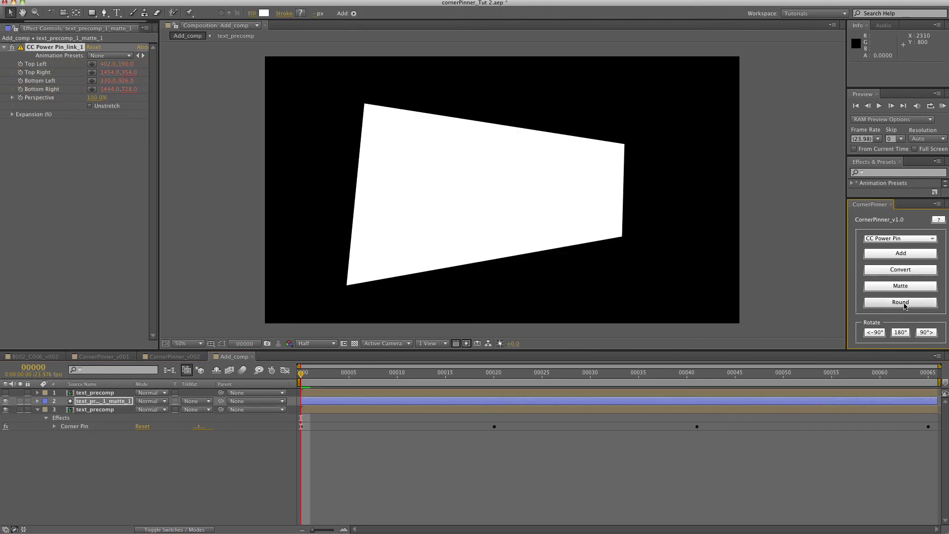
left_click(904, 305)
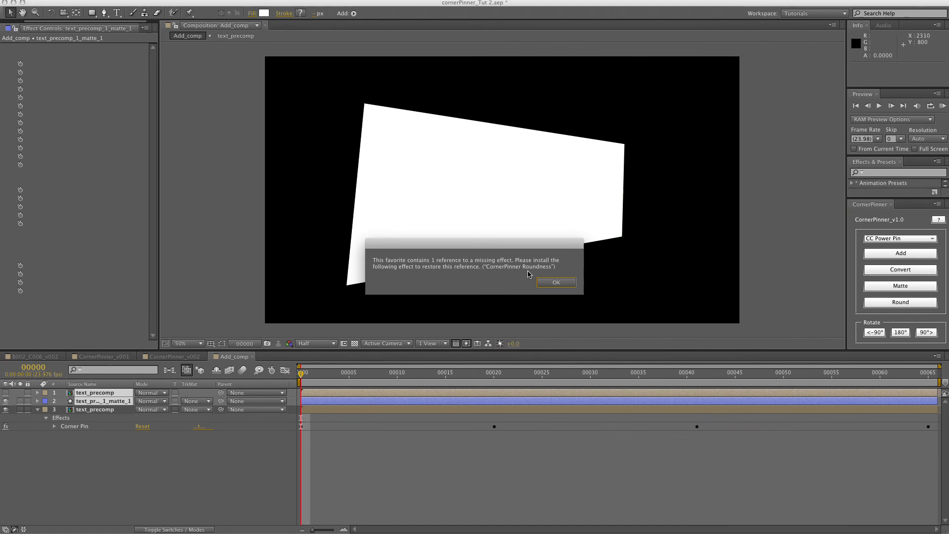
left_click_drag(451, 247, 485, 227)
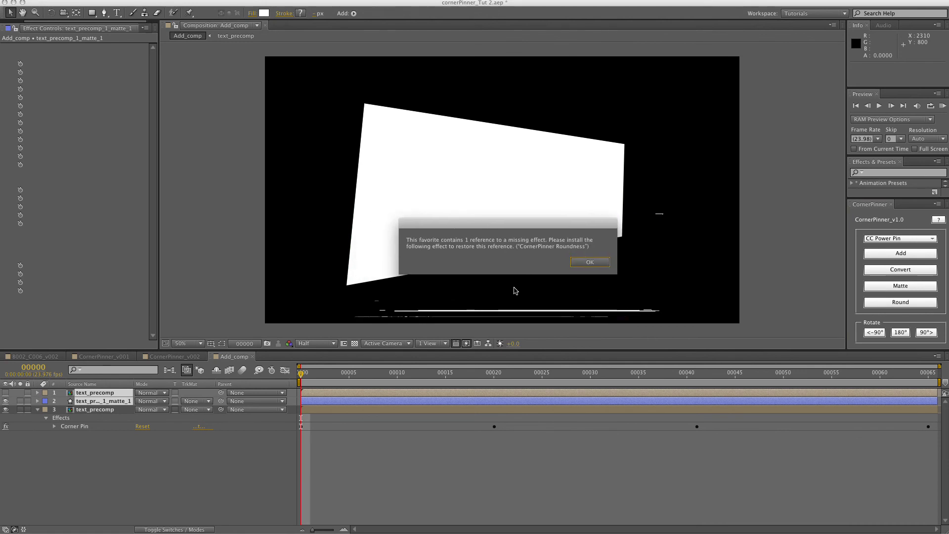
left_click(588, 267)
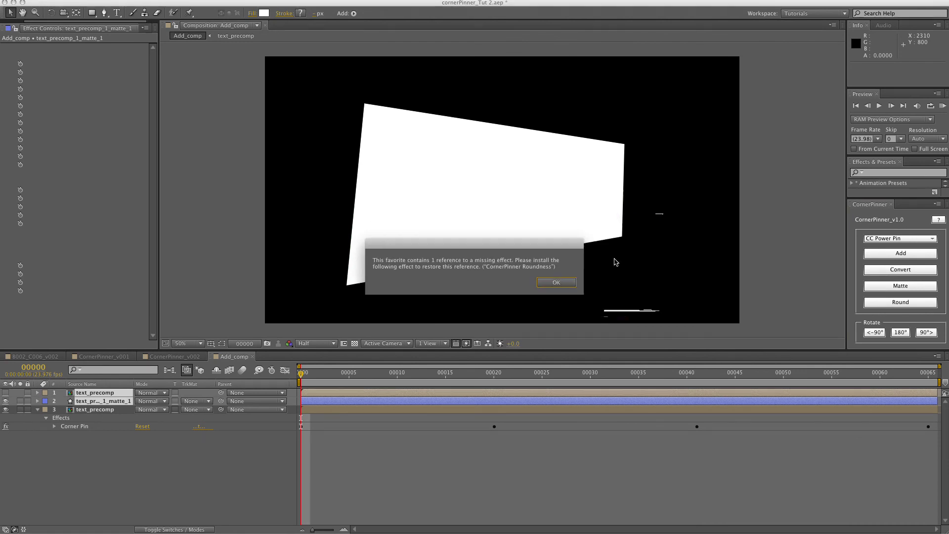
left_click(556, 282)
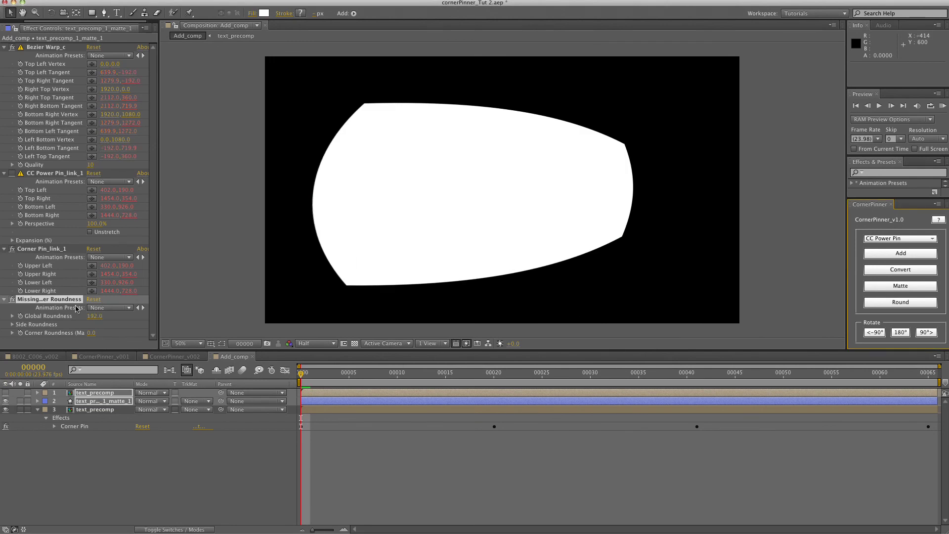
left_click(51, 301)
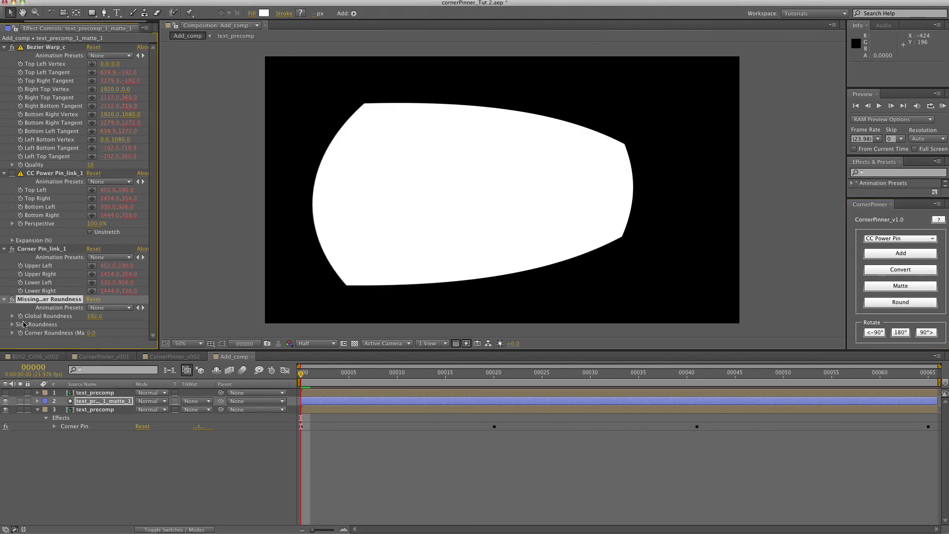
left_click(12, 325)
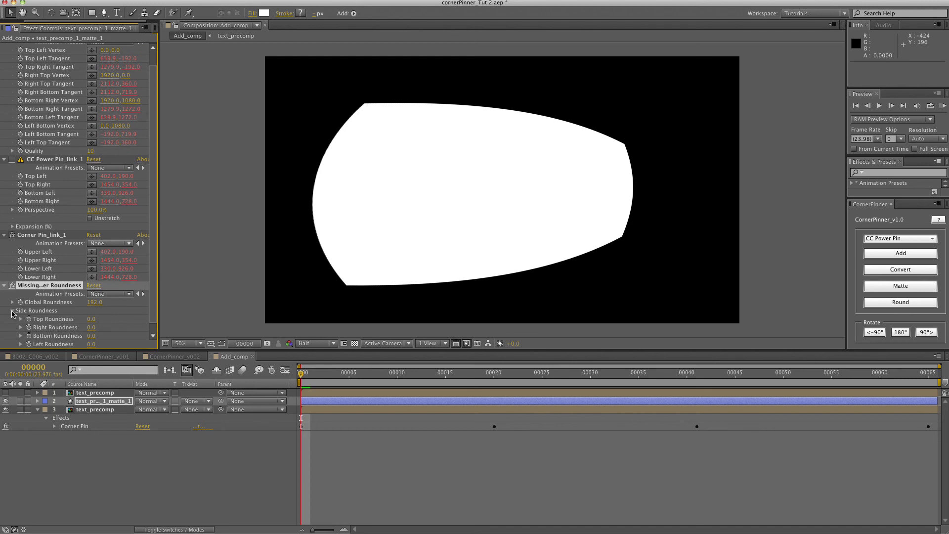
left_click(12, 311)
mouse_move(95, 317)
left_mouse_down()
mouse_move(81, 322)
mouse_move(105, 318)
mouse_move(96, 318)
mouse_move(103, 327)
left_mouse_up()
left_click(12, 325)
left_click(12, 311)
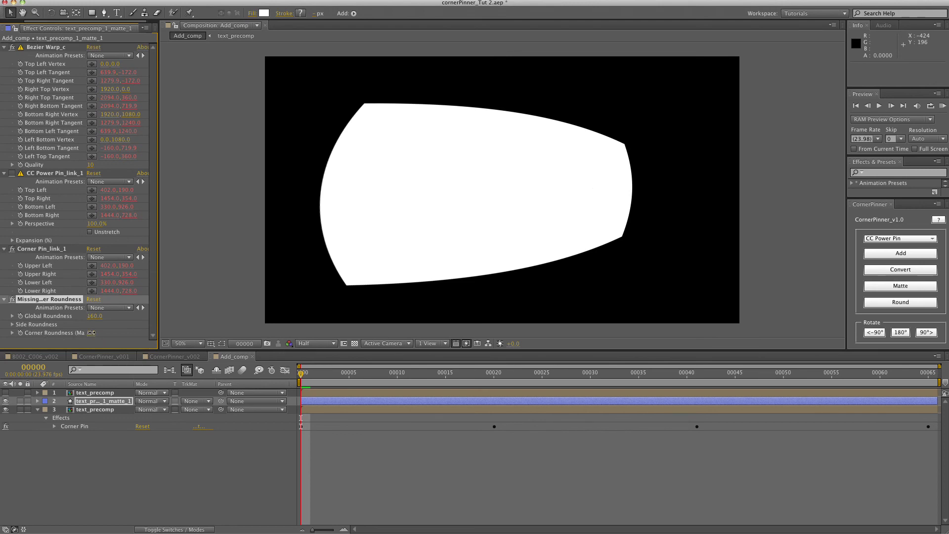
left_click_drag(91, 333, 151, 344)
key("super+z")
key("super+z")
key("super+z")
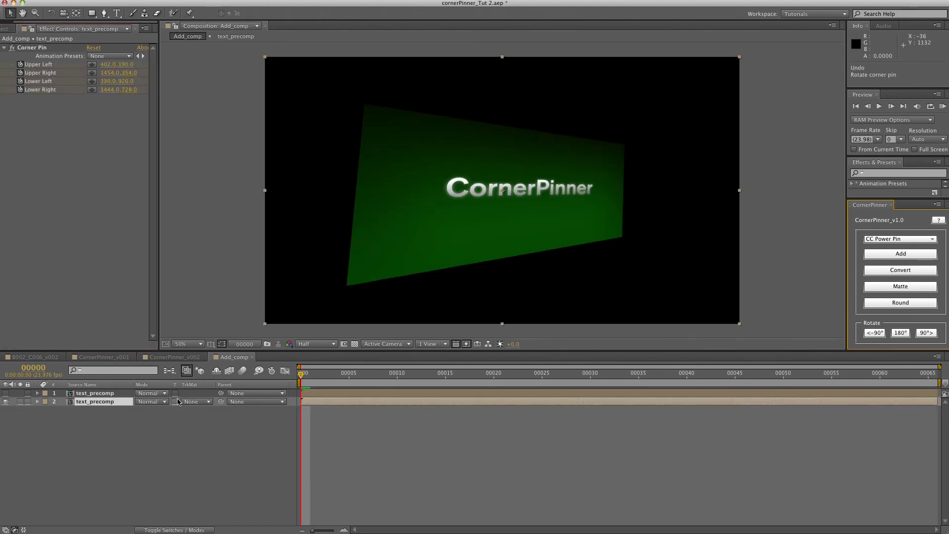
Scrub the Card Wipe in CornerPinner_v001, then preview the Card Dance in CornerPinner_v002
left_click(105, 356)
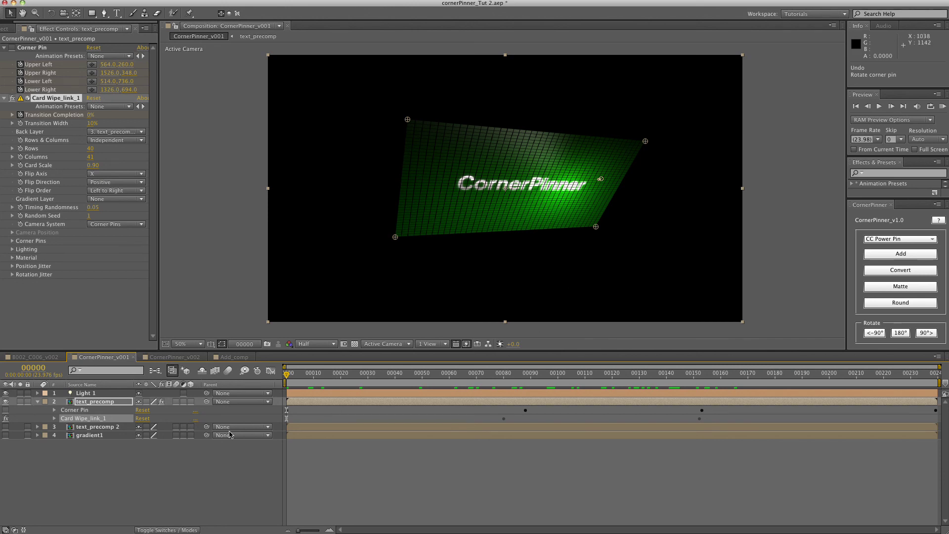
left_click(113, 402)
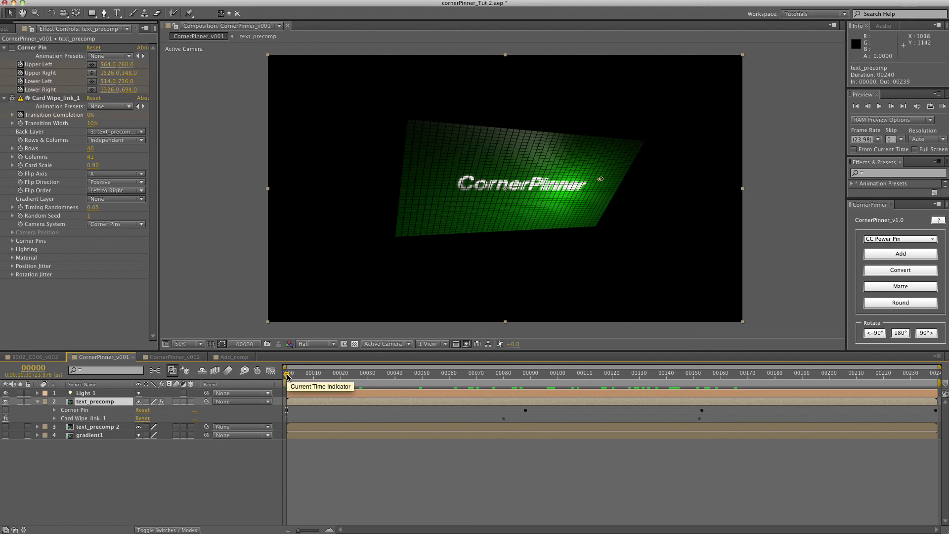
left_click_drag(287, 377, 842, 421)
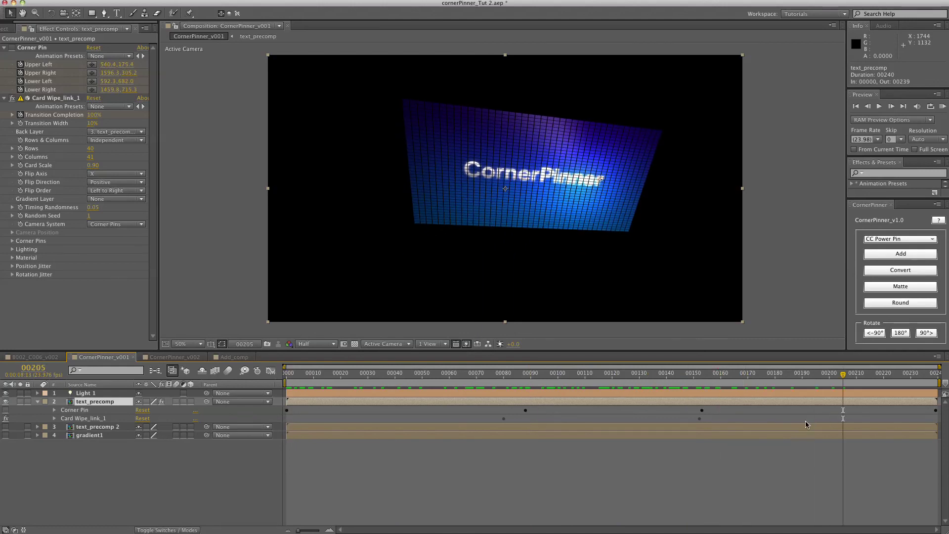
left_click_drag(844, 379, 469, 384)
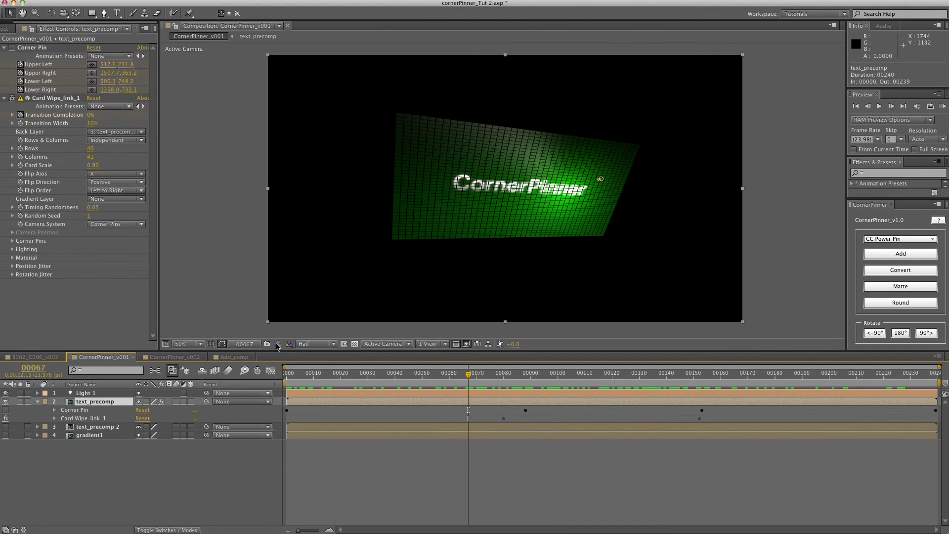
left_click(163, 358)
left_click_drag(288, 375, 562, 417)
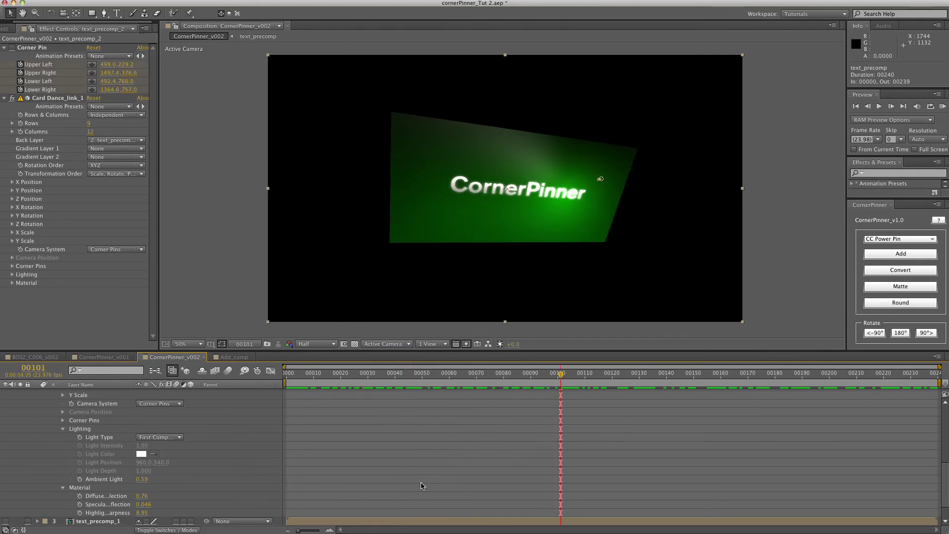
Choose 4-Color Gradient and convert text_precomp's Corner Pin in Add_comp into a linked gradient
left_click(892, 240)
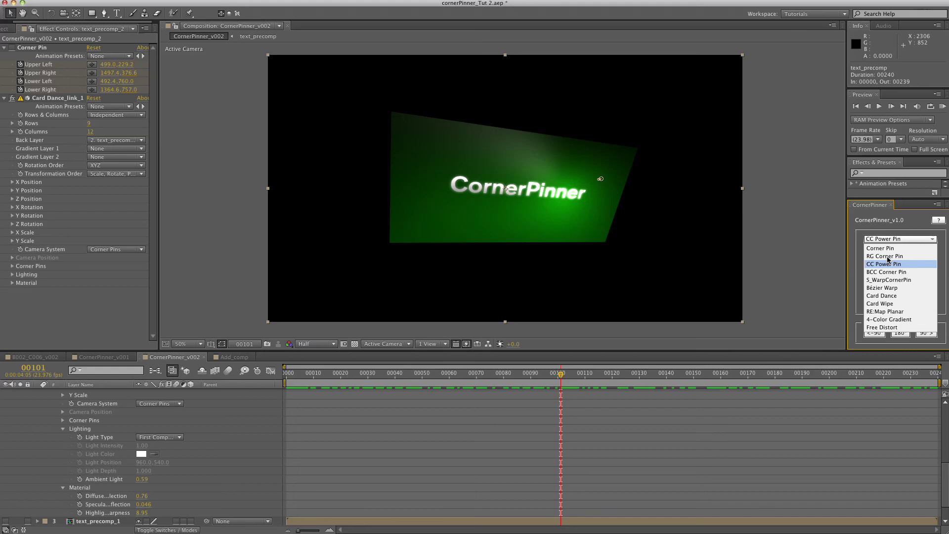
left_click(878, 323)
left_click(232, 358)
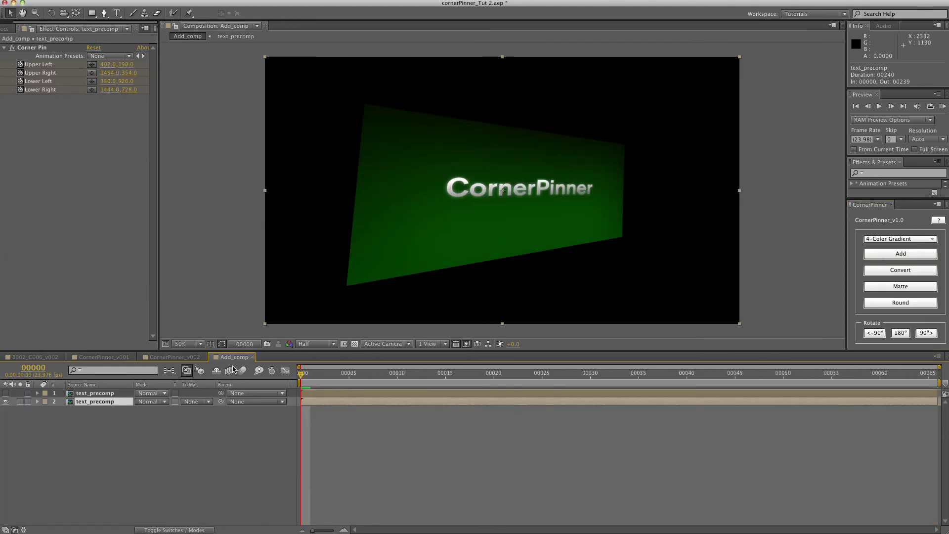
left_click(907, 276)
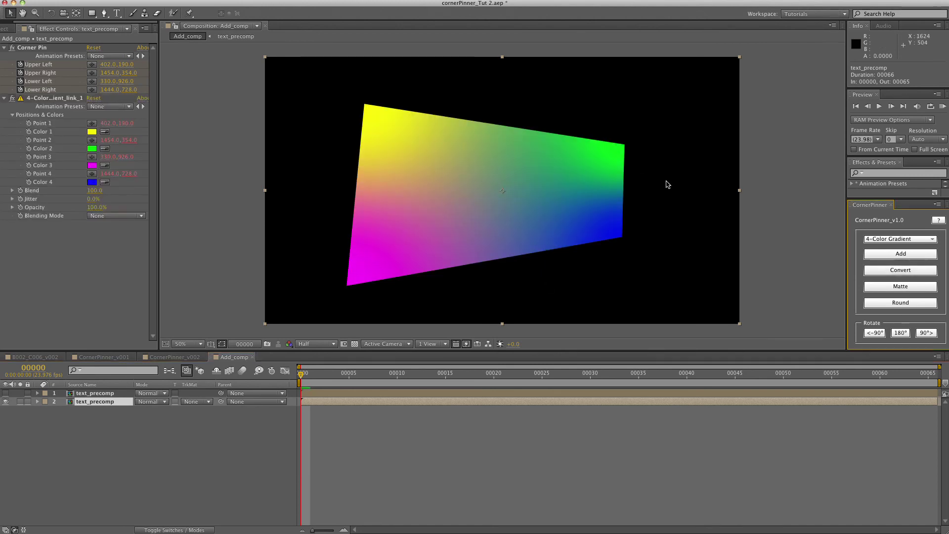
left_click_drag(376, 374, 236, 378)
Toggle the Corner Pin effect off and back on, then return to the first frame
key("e")
left_click(5, 411)
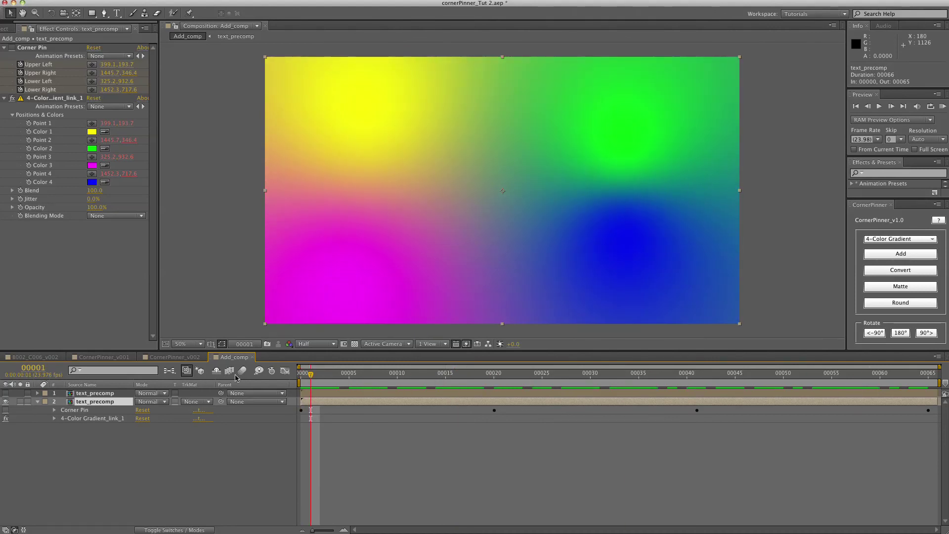
left_click(6, 410)
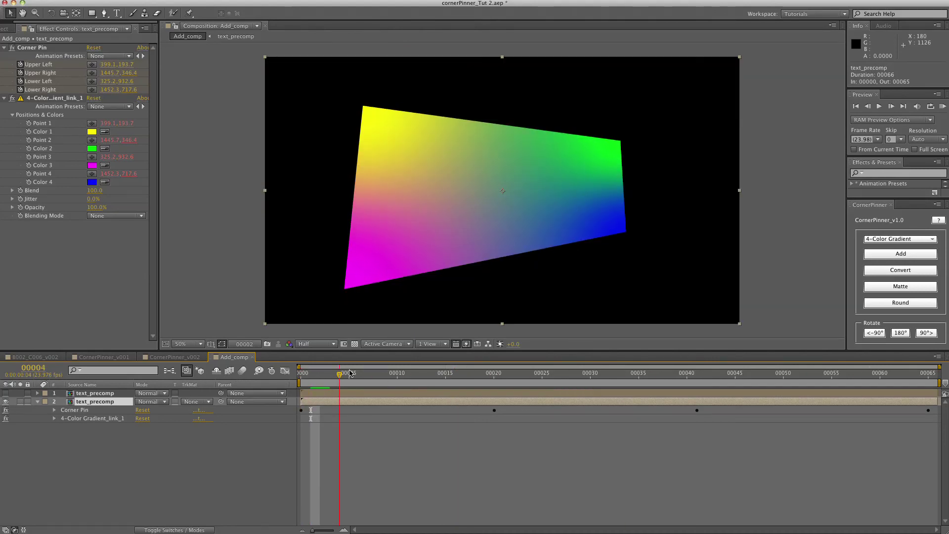
key("Home")
left_click(897, 239)
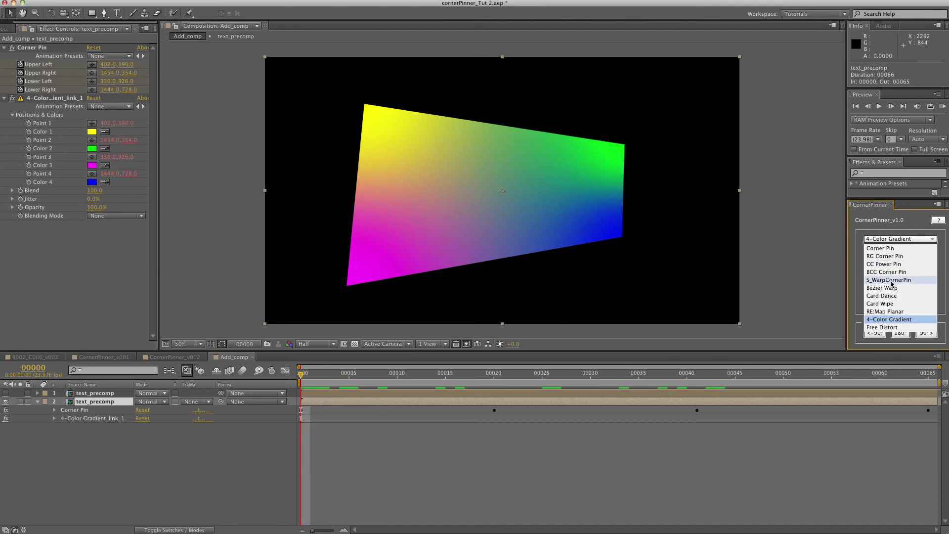
left_click(897, 239)
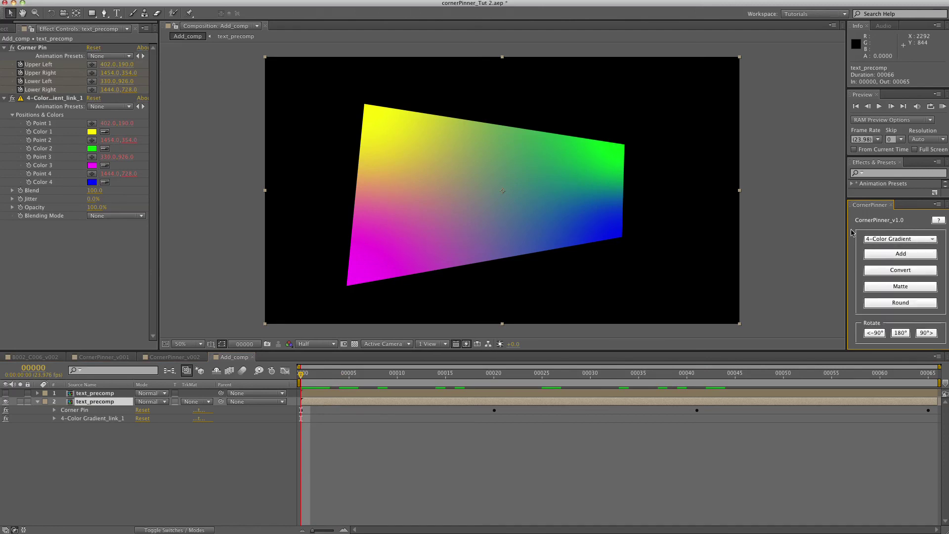